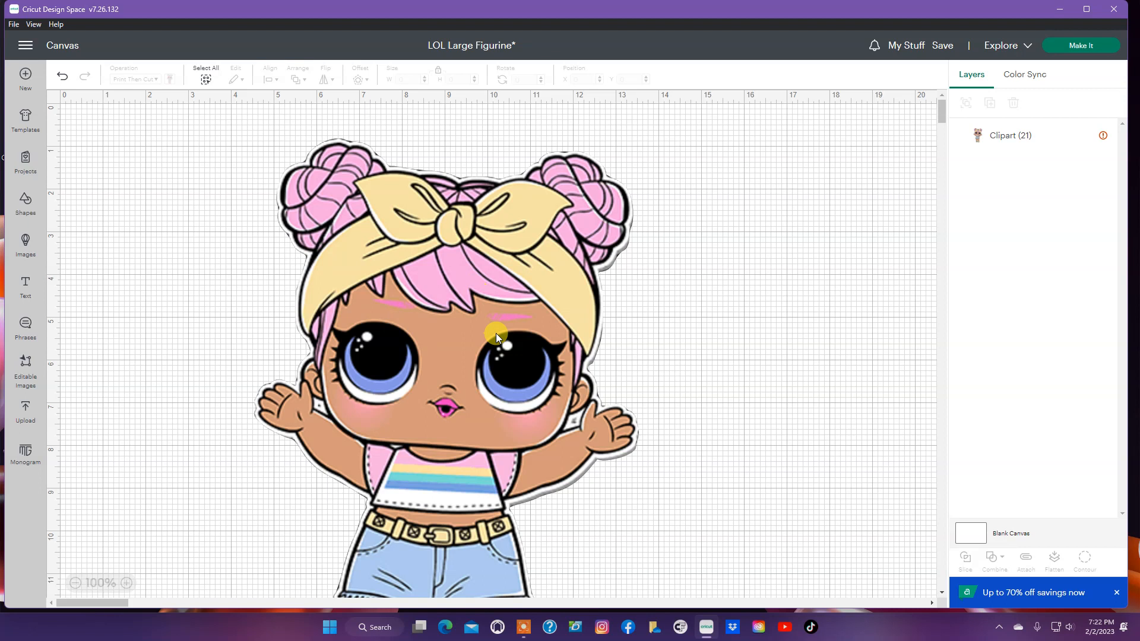
Move the doll clipart slightly across the canvas and deselect it.
{"action": "left_click_drag", "start_coordinate": [514, 305], "coordinate": [518, 278]}
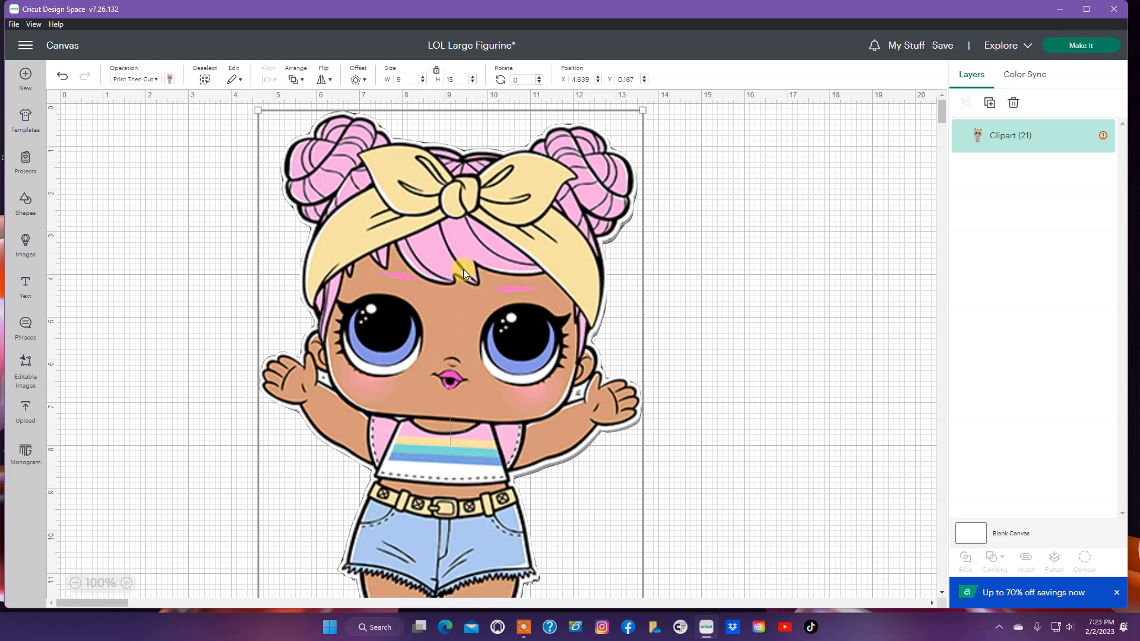
{"action": "left_click_drag", "start_coordinate": [463, 269], "coordinate": [494, 339]}
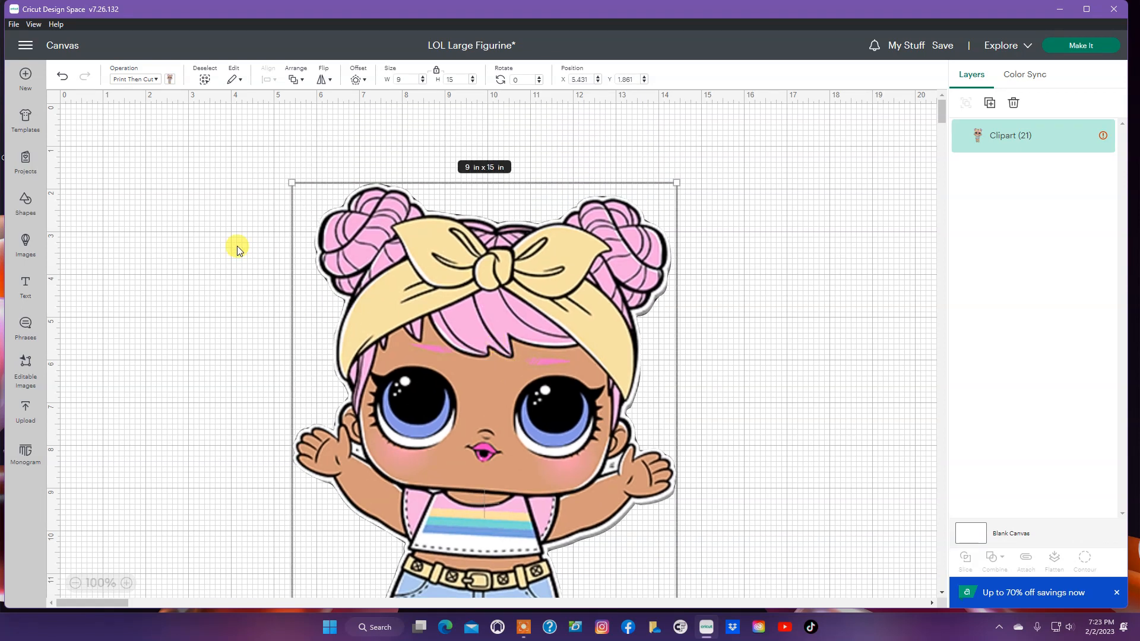
{"action": "left_click", "coordinate": [215, 241]}
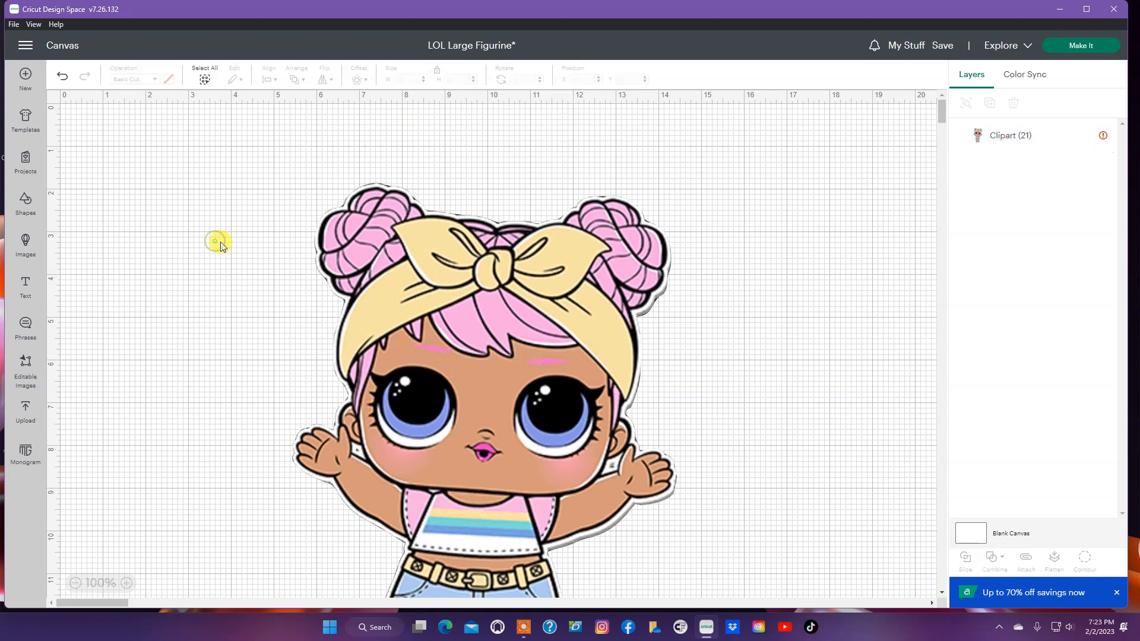
Insert a square with unlocked proportions, size it to 6.75 in wide by 9.25 in high, and lock the proportions again.
{"action": "left_click", "coordinate": [32, 198]}
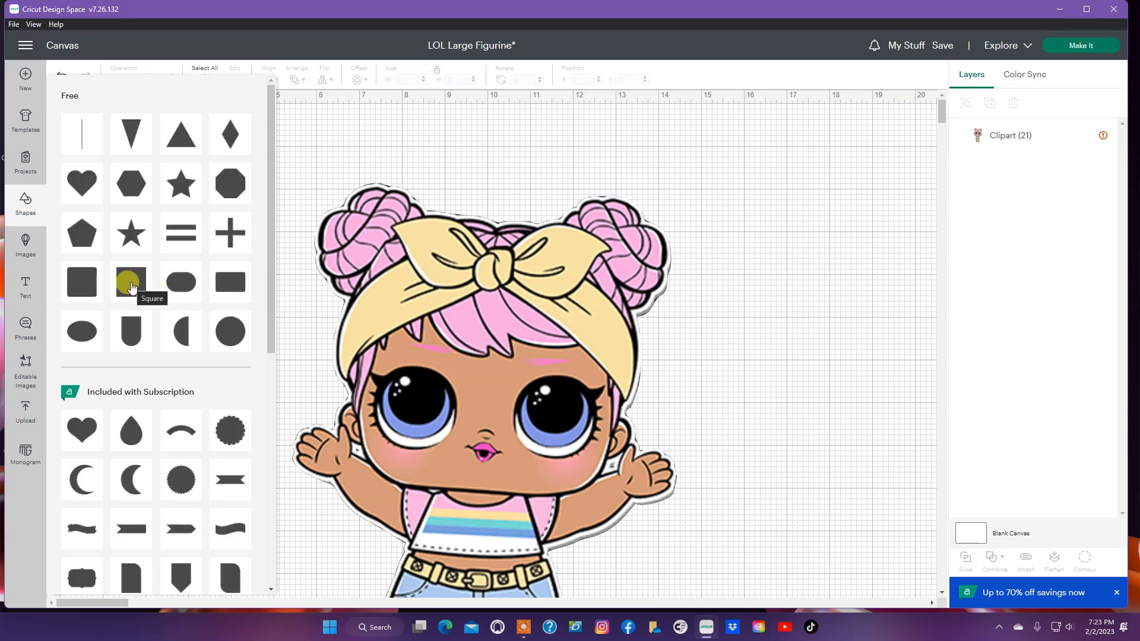
{"action": "left_click", "coordinate": [132, 285]}
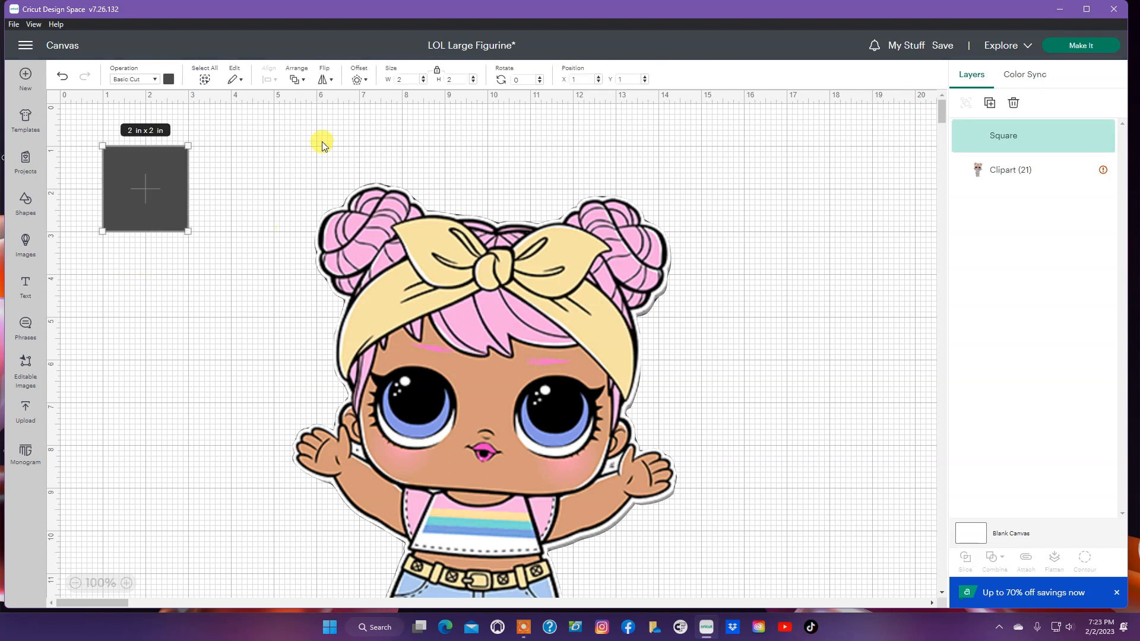
{"action": "left_click", "coordinate": [437, 72]}
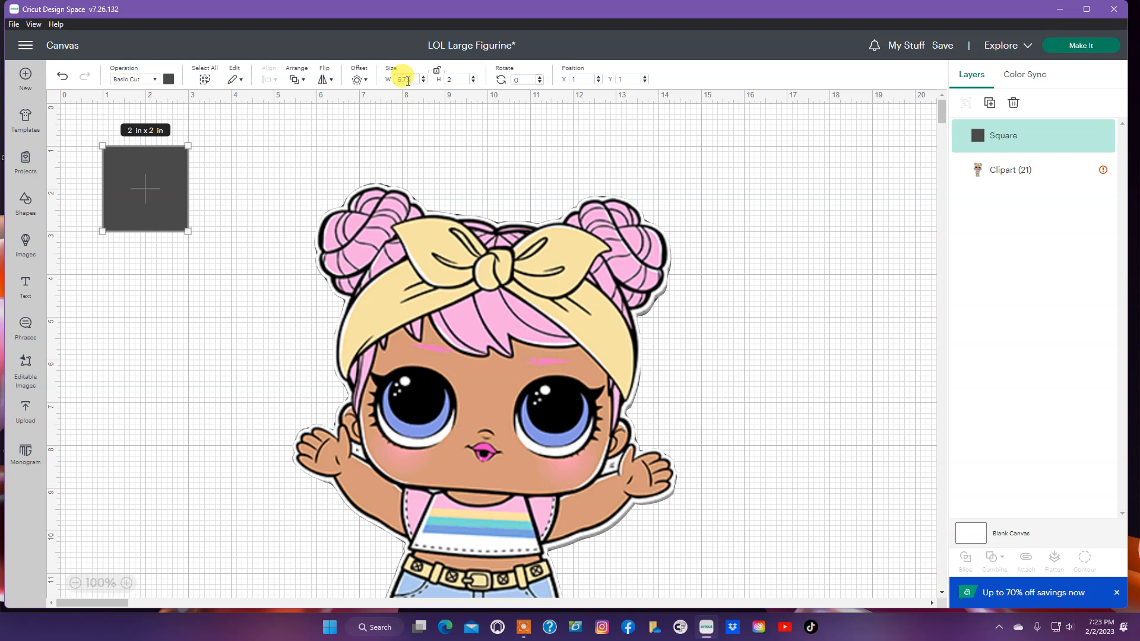
{"action": "key", "text": "Tab"}
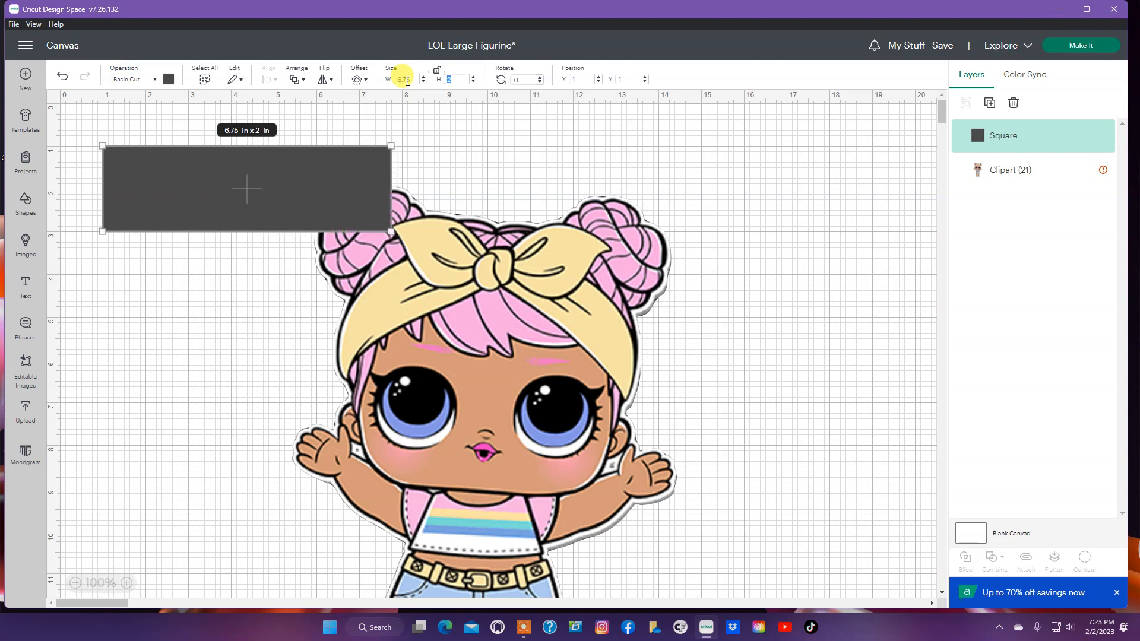
{"action": "type", "text": "9.25"}
{"action": "key", "text": "Tab"}
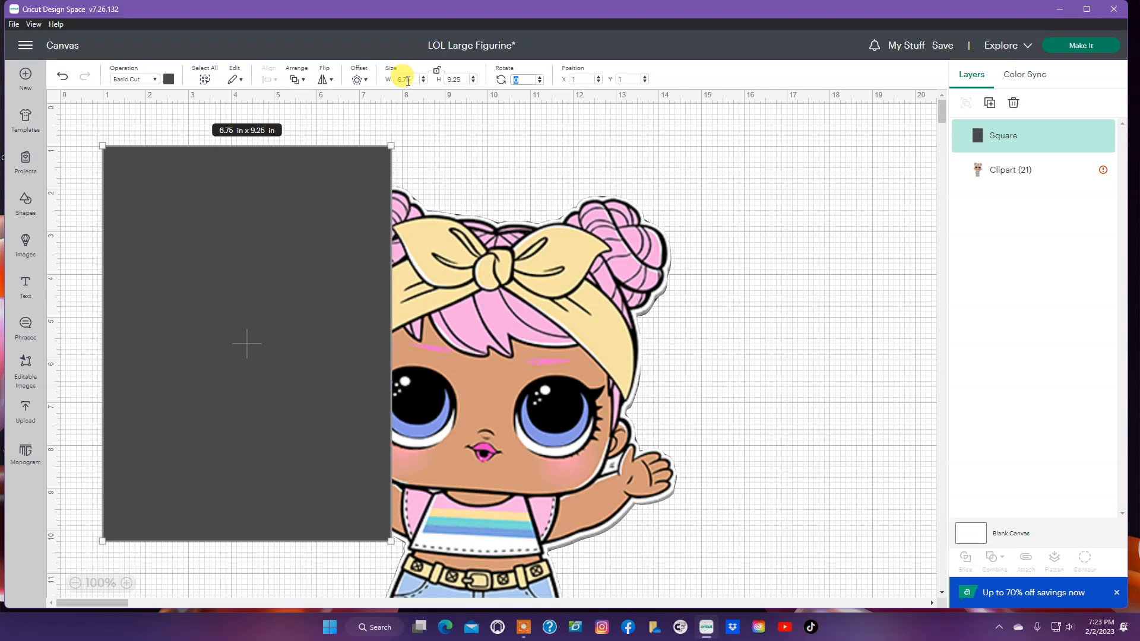
{"action": "left_click", "coordinate": [437, 72]}
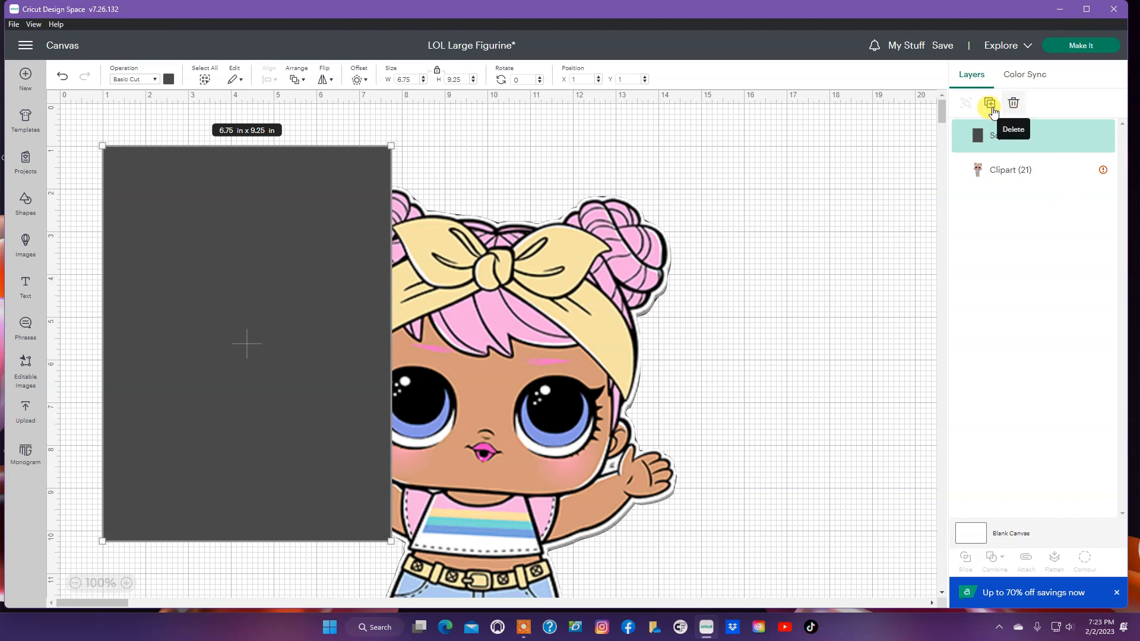
Duplicate the 6.75 x 9.25 in rectangle four times.
{"action": "left_click", "coordinate": [990, 105]}
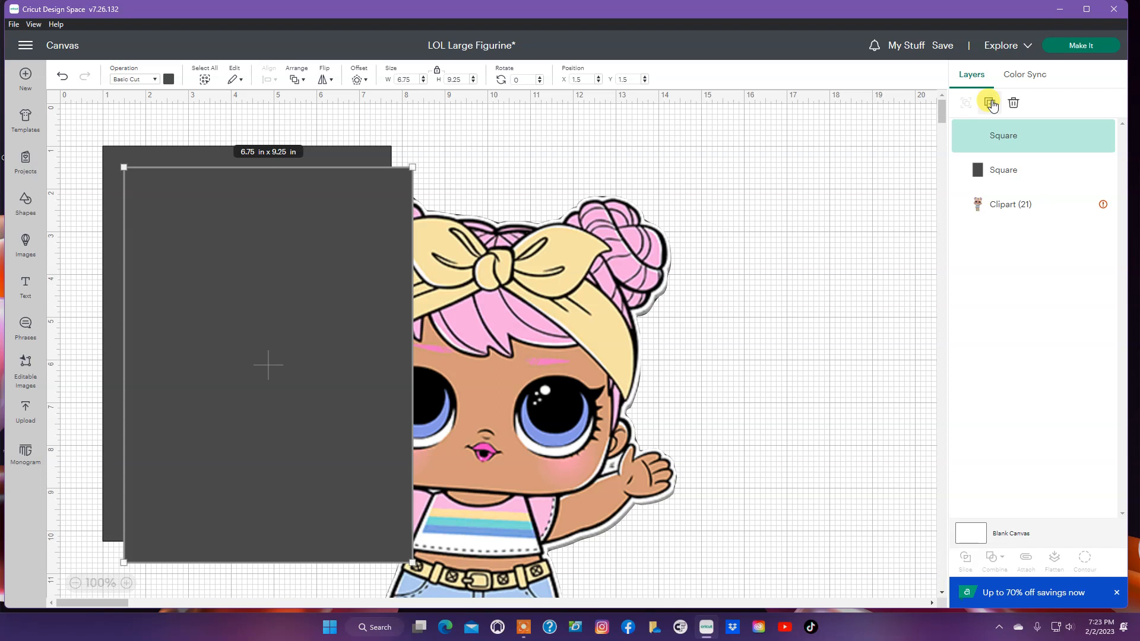
{"action": "left_click", "coordinate": [990, 106]}
{"action": "left_click", "coordinate": [990, 105]}
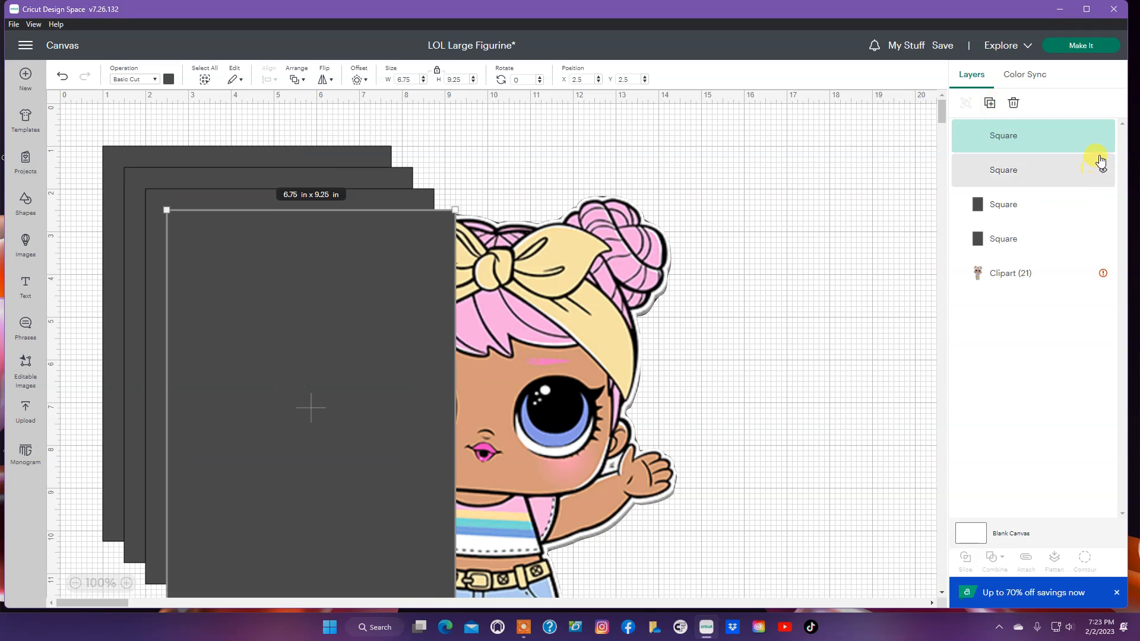
Hide the four duplicate rectangles so only the original one stays on the canvas.
{"action": "left_click", "coordinate": [1103, 137]}
{"action": "left_click", "coordinate": [1104, 170]}
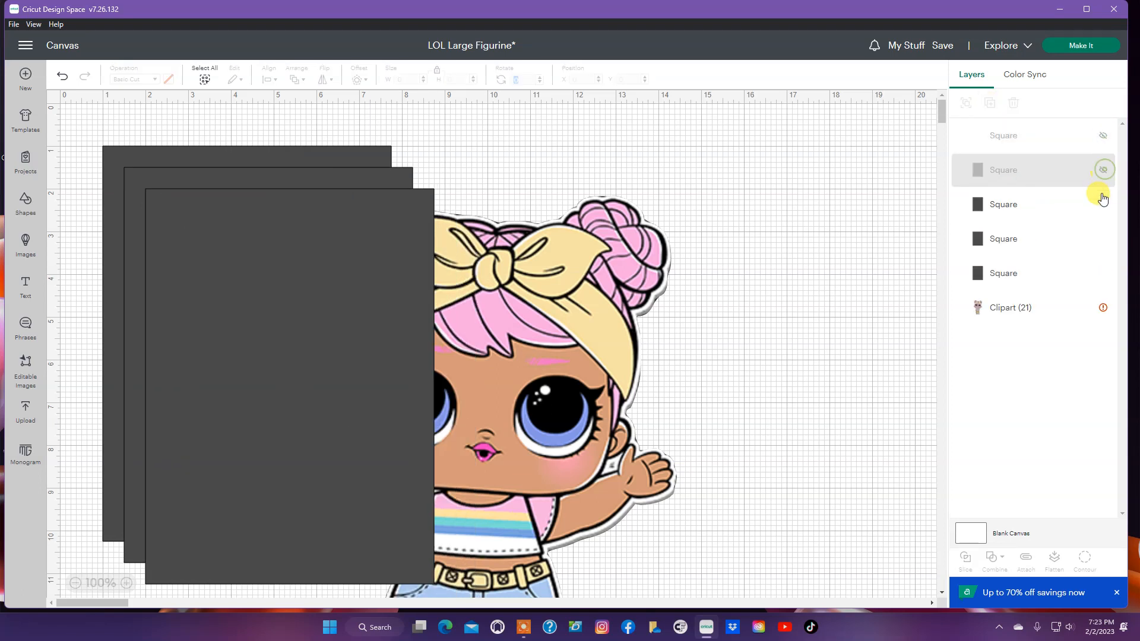
{"action": "left_click", "coordinate": [1102, 205]}
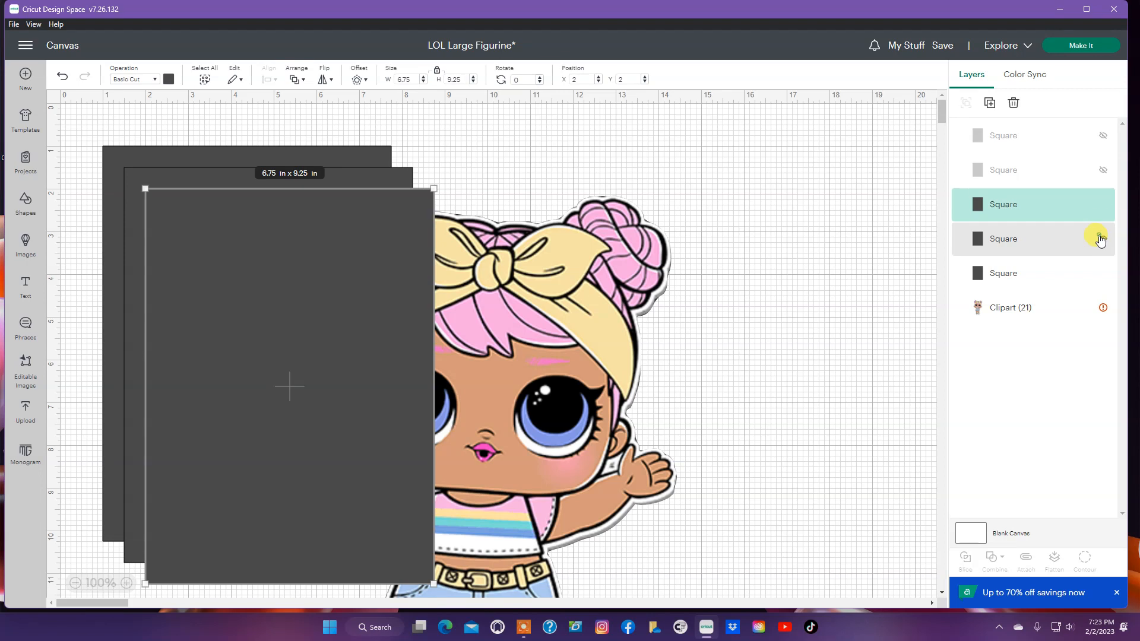
{"action": "left_click", "coordinate": [1102, 239]}
{"action": "left_click", "coordinate": [1100, 205]}
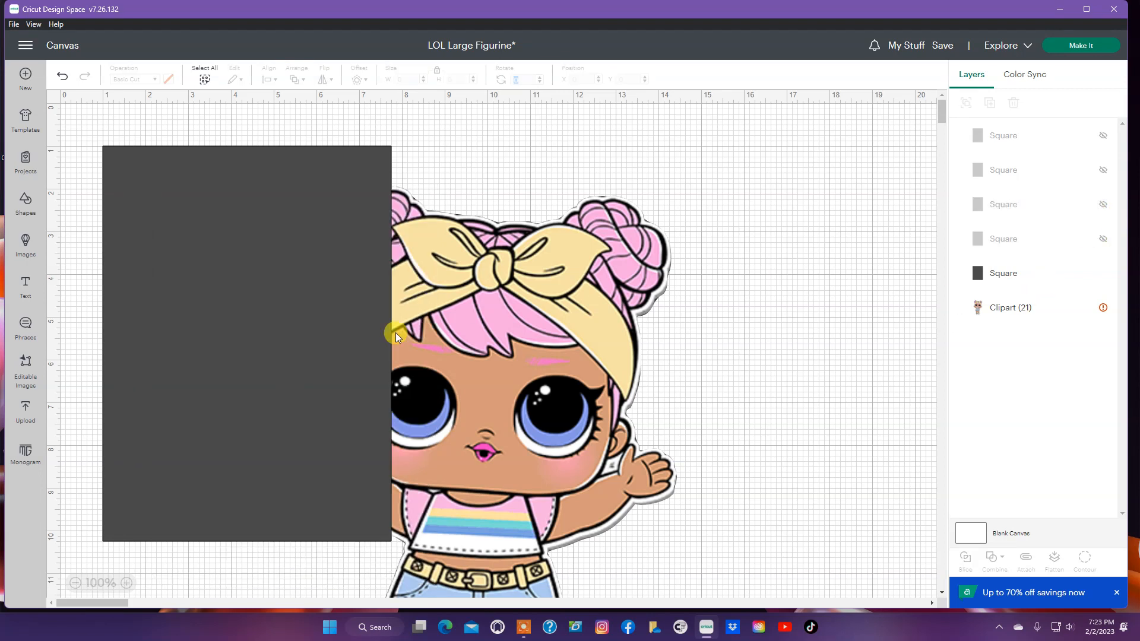
Move the doll clipart up to the canvas's upper edge and lay the visible rectangle over its middle.
{"action": "left_click_drag", "start_coordinate": [240, 343], "coordinate": [785, 372]}
{"action": "left_click_drag", "start_coordinate": [493, 373], "coordinate": [440, 271]}
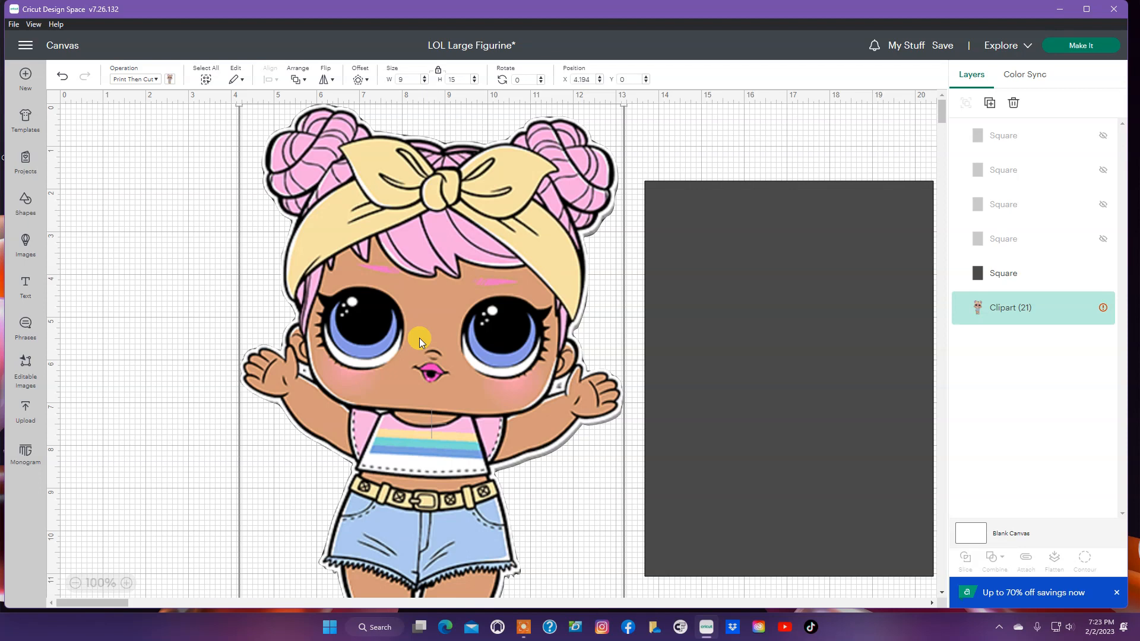
{"action": "left_click", "coordinate": [743, 300]}
{"action": "left_click_drag", "start_coordinate": [763, 310], "coordinate": [411, 355]}
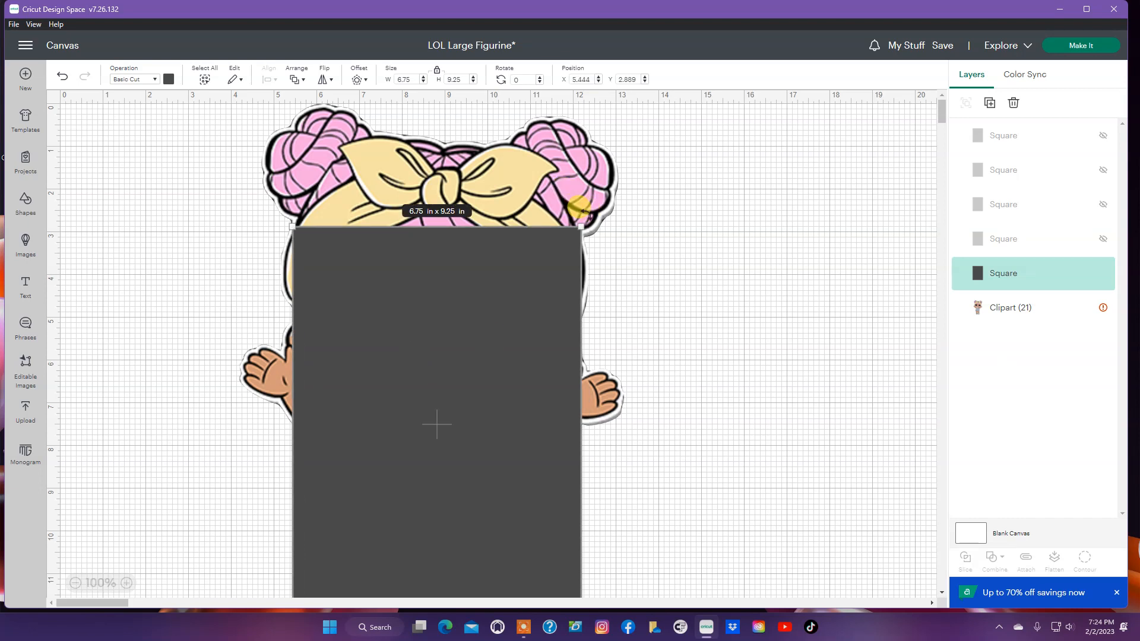
Rotate the rectangle about 90 degrees into landscape orientation and send it backward behind the doll.
{"action": "left_click_drag", "start_coordinate": [580, 207], "coordinate": [682, 601]}
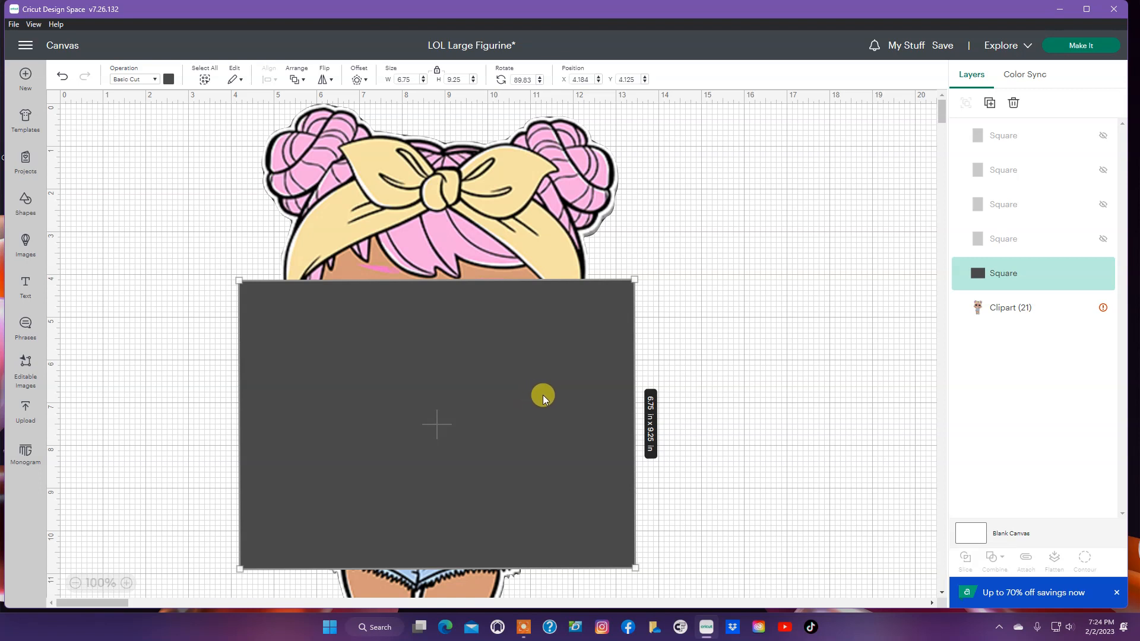
{"action": "left_click_drag", "start_coordinate": [537, 443], "coordinate": [496, 387]}
{"action": "right_click", "coordinate": [496, 387]}
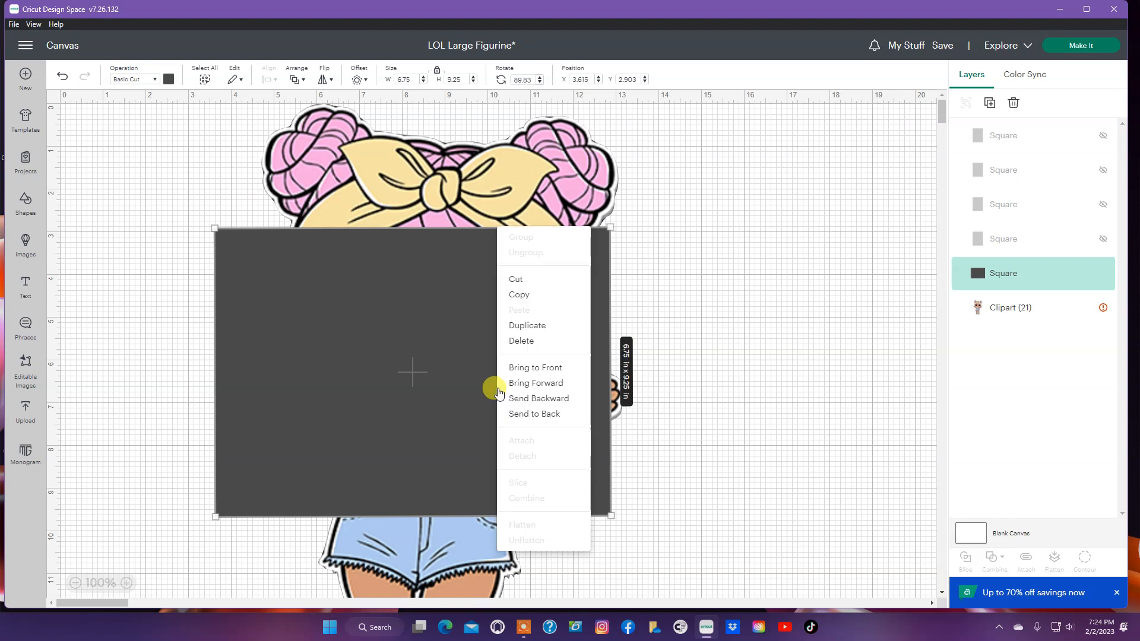
{"action": "left_click", "coordinate": [532, 402]}
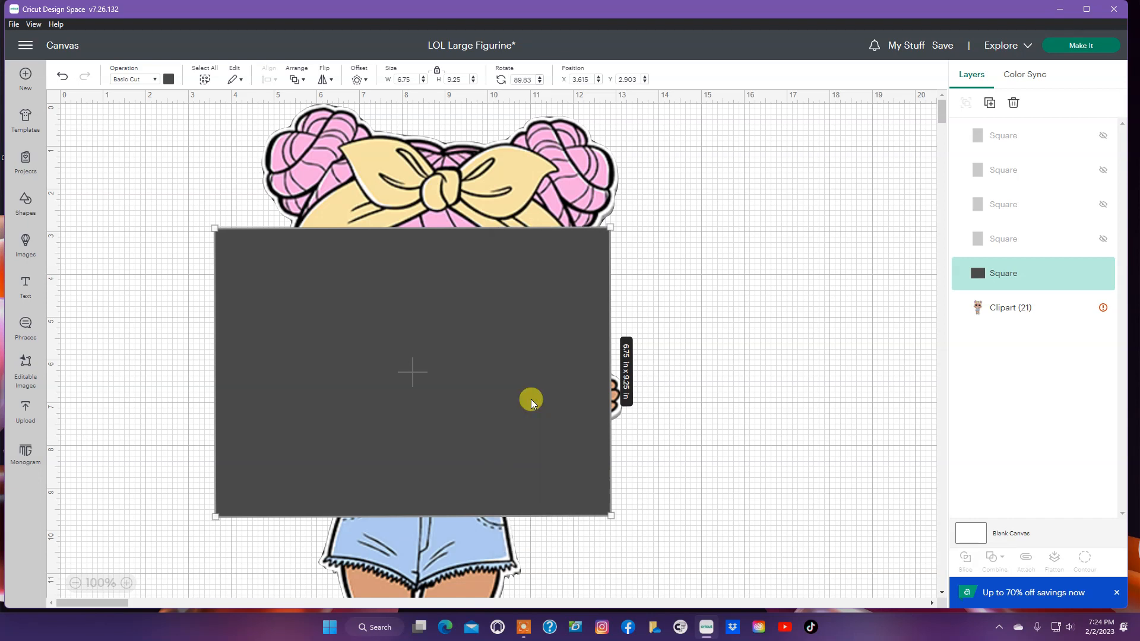
{"action": "right_click", "coordinate": [532, 403]}
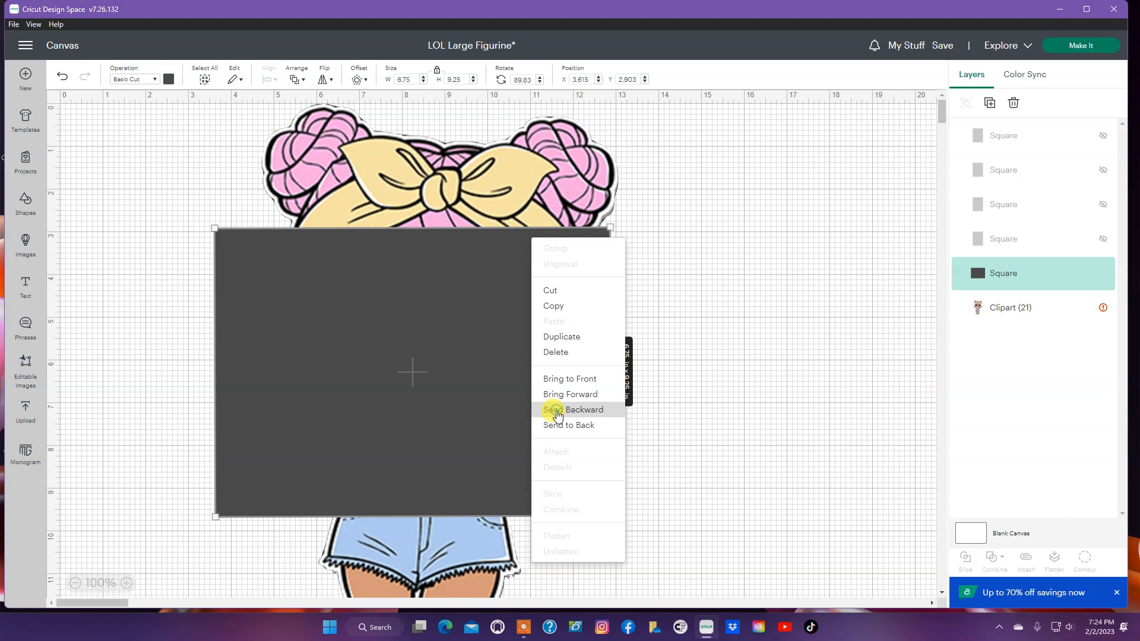
{"action": "left_click", "coordinate": [557, 411]}
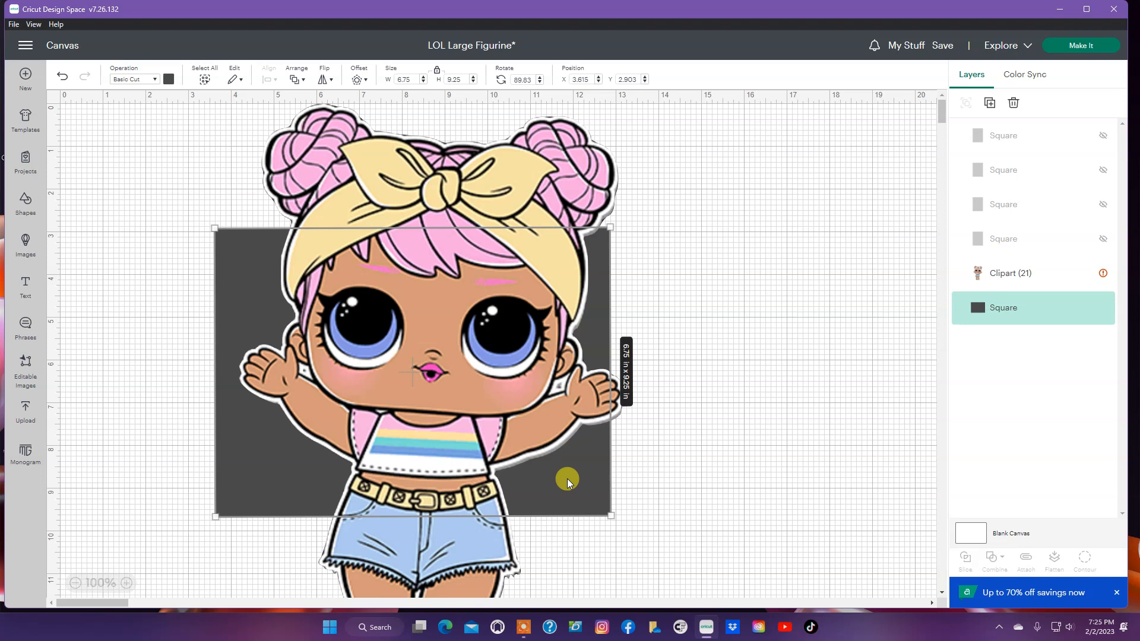
Align the rectangle behind the doll's face and torso so it spans both hands, at about X 4.06, Y 2.31.
{"action": "left_click_drag", "start_coordinate": [570, 479], "coordinate": [590, 480]}
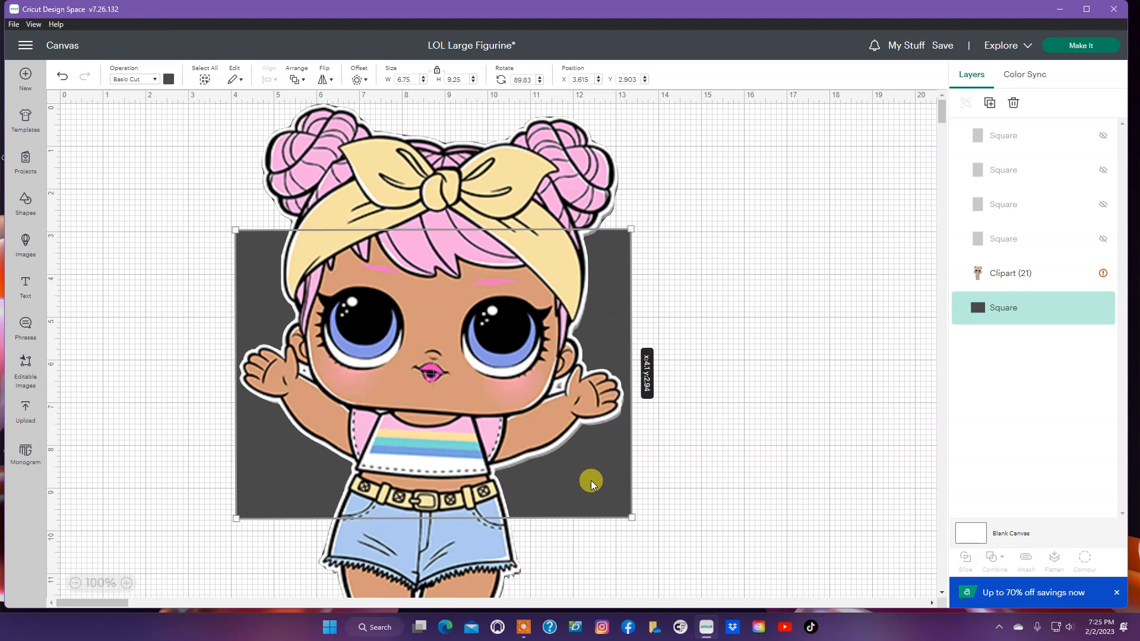
{"action": "left_click_drag", "start_coordinate": [591, 480], "coordinate": [595, 458]}
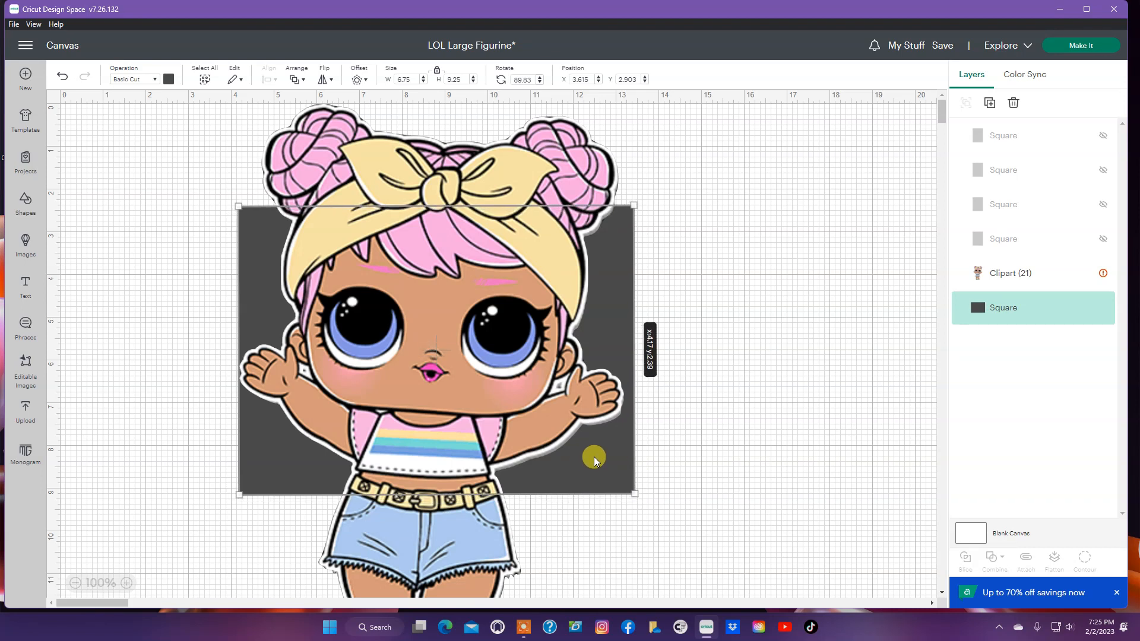
{"action": "left_click_drag", "start_coordinate": [595, 461], "coordinate": [597, 458]}
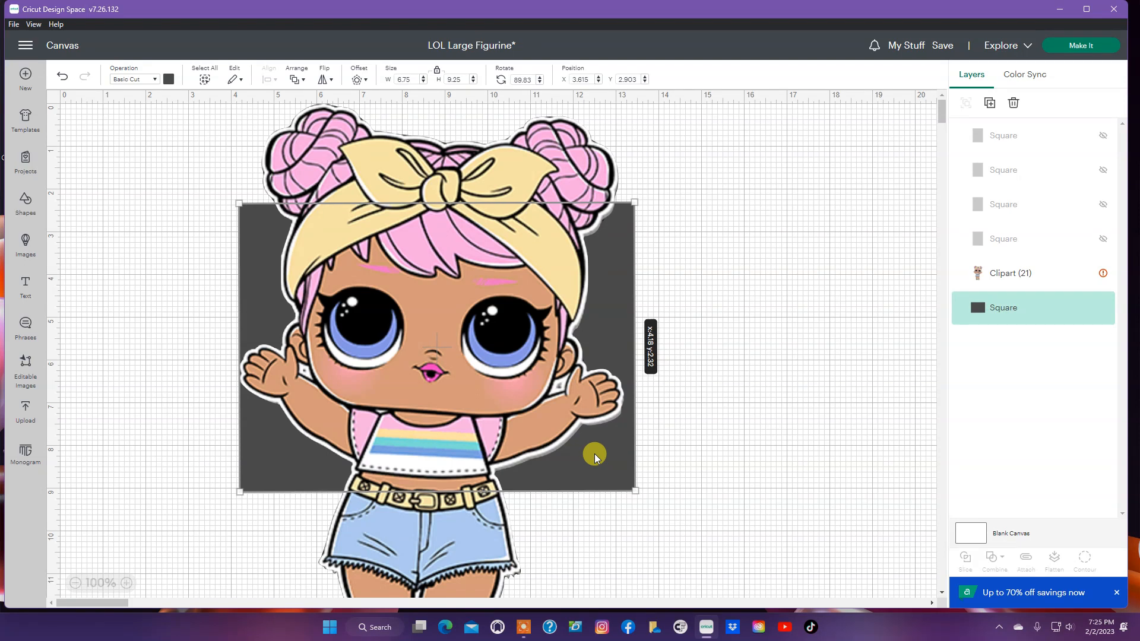
{"action": "left_click_drag", "start_coordinate": [595, 457], "coordinate": [591, 457]}
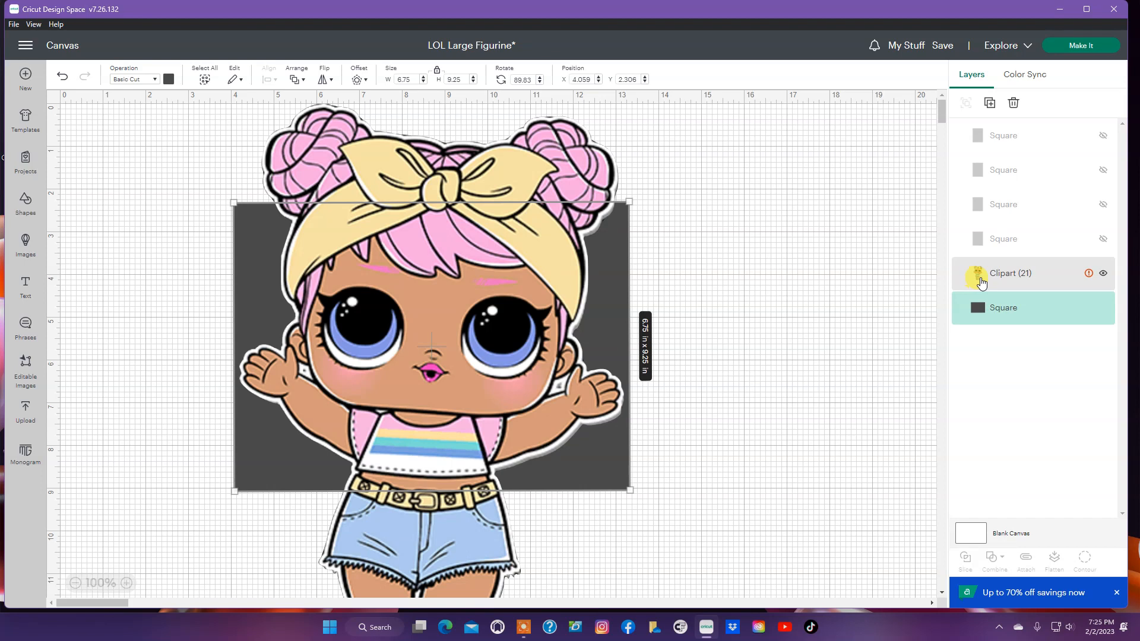
Slice the doll clipart with the rectangle and pull the hair-and-legs, face and grey pieces apart.
{"action": "left_click", "coordinate": [1008, 278], "text": "shift"}
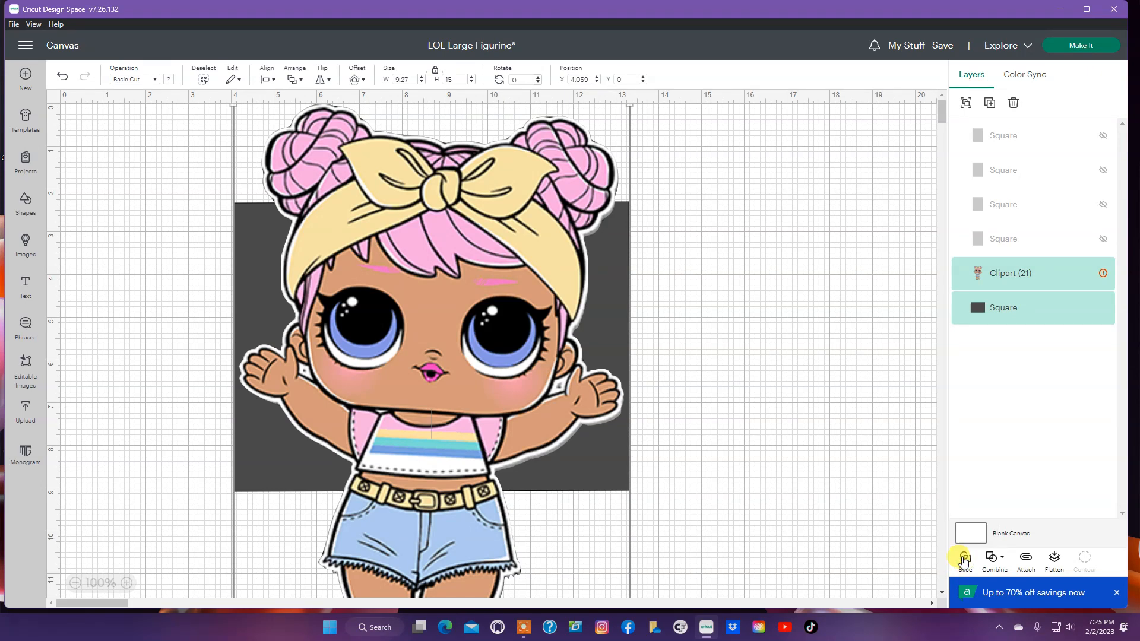
{"action": "left_click", "coordinate": [964, 558]}
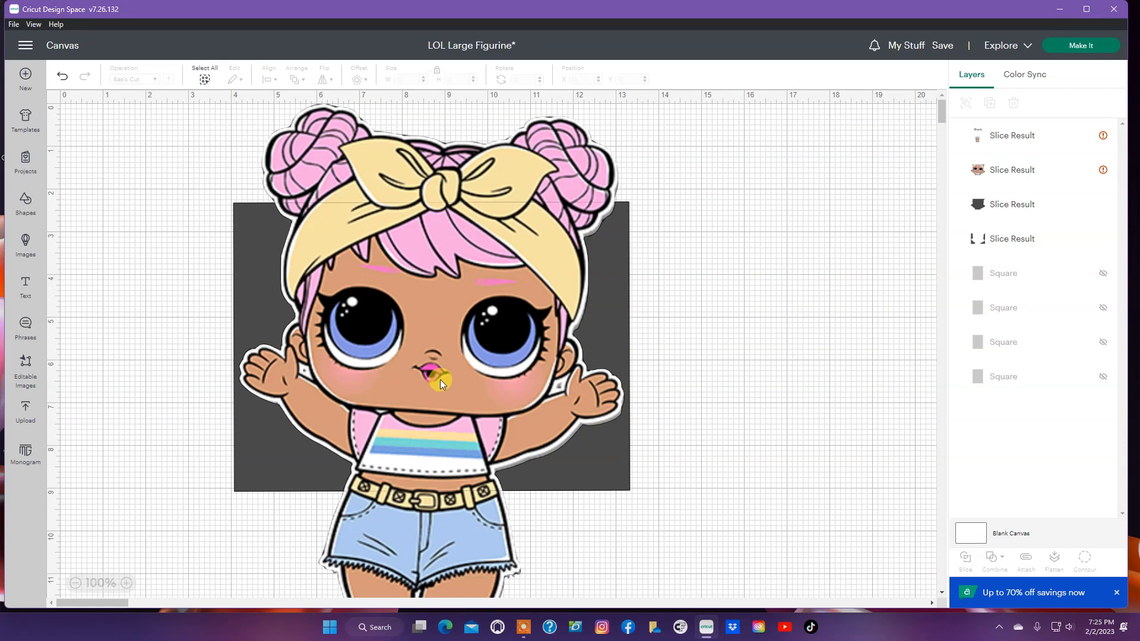
{"action": "left_click_drag", "start_coordinate": [437, 376], "coordinate": [762, 389]}
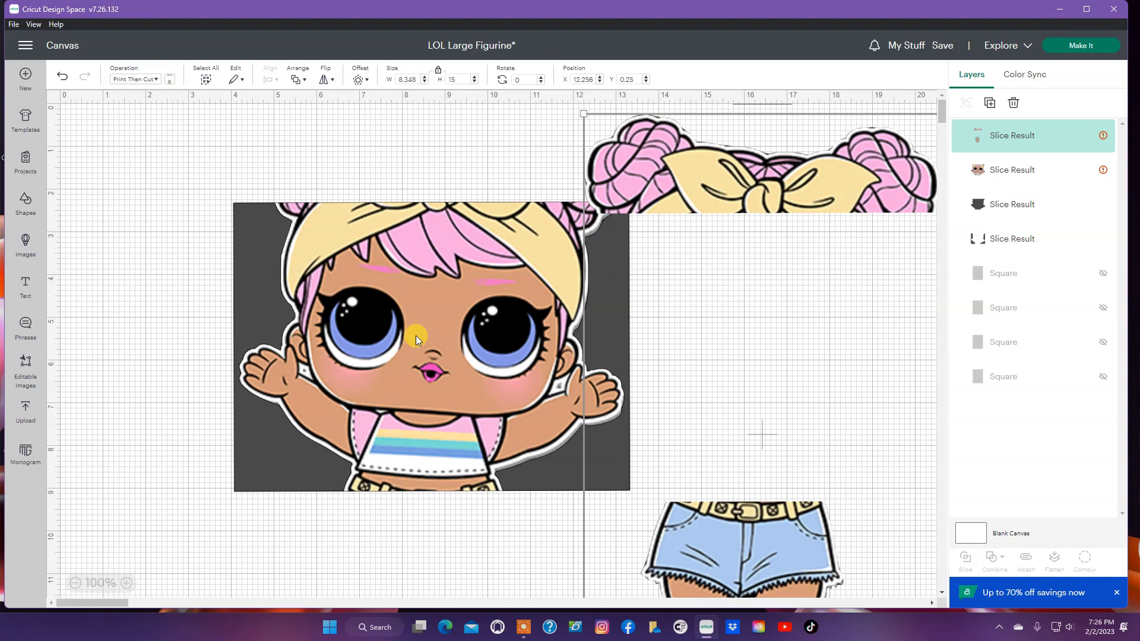
{"action": "left_click_drag", "start_coordinate": [415, 336], "coordinate": [249, 504]}
{"action": "left_click", "coordinate": [440, 301]}
{"action": "left_click_drag", "start_coordinate": [434, 284], "coordinate": [223, 412]}
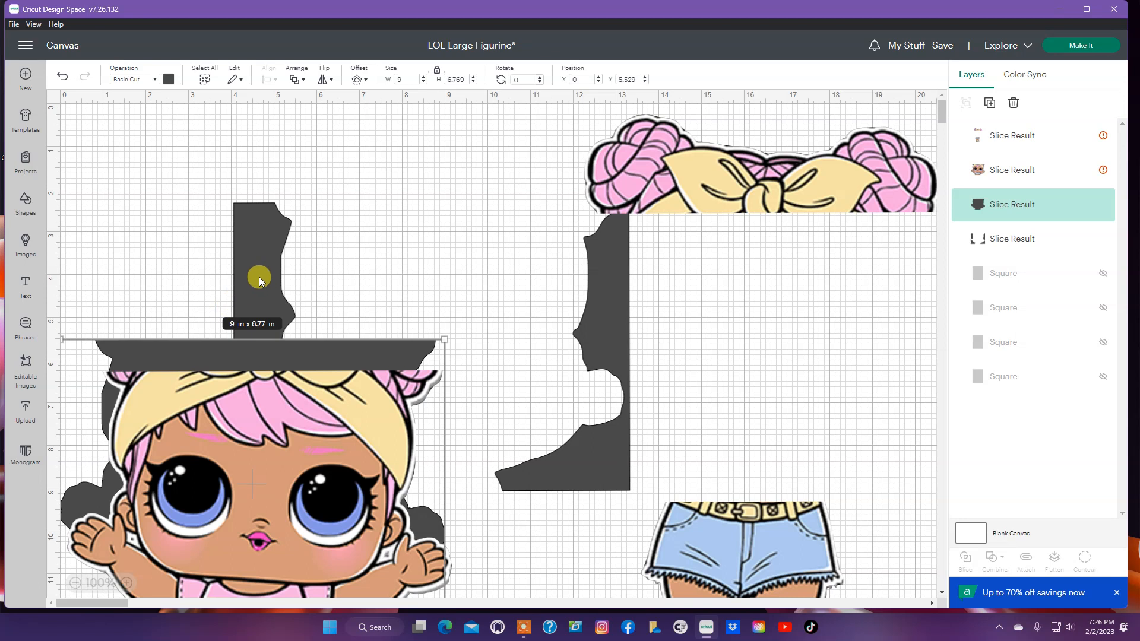
Delete the leftover grey side pieces of the sliced rectangle.
{"action": "left_click", "coordinate": [259, 280]}
{"action": "left_click_drag", "start_coordinate": [601, 342], "coordinate": [603, 315]}
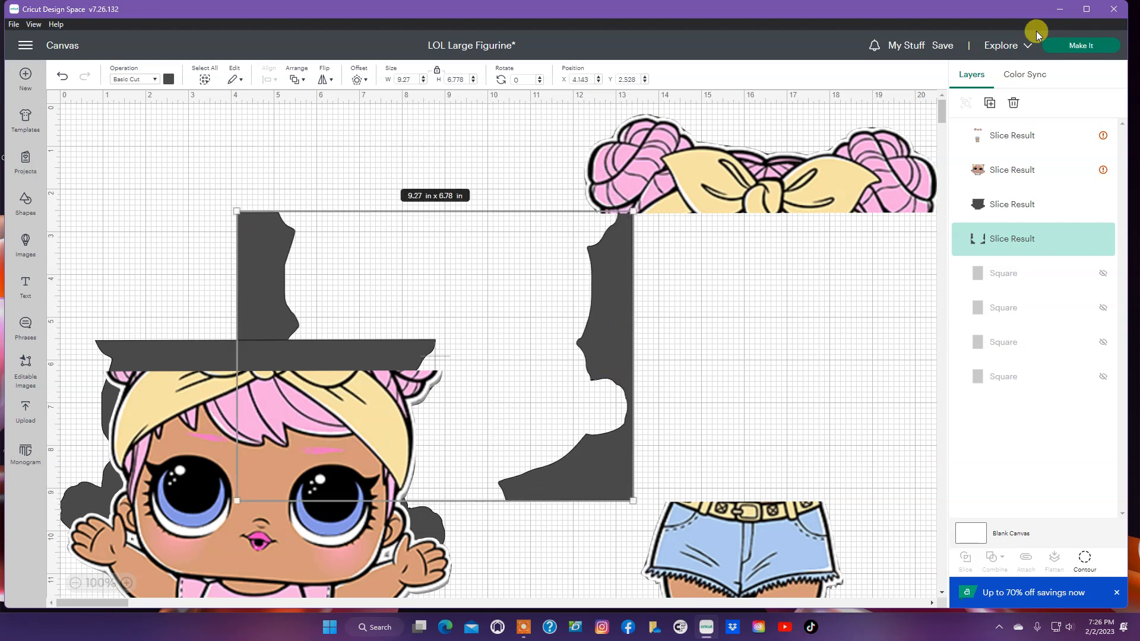
{"action": "left_click", "coordinate": [1014, 102]}
Move the face piece and its grey silhouette lower on the canvas, and reposition the hair-and-legs piece beside them.
{"action": "left_click_drag", "start_coordinate": [291, 347], "coordinate": [304, 427]}
{"action": "left_click_drag", "start_coordinate": [252, 396], "coordinate": [244, 458]}
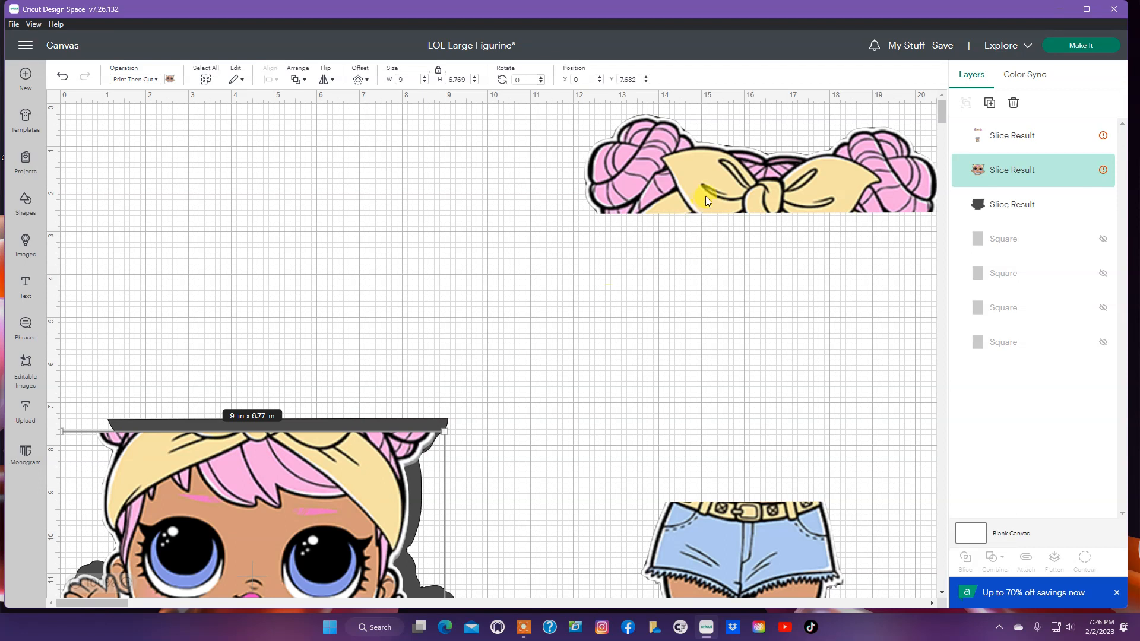
{"action": "left_click_drag", "start_coordinate": [733, 540], "coordinate": [666, 266]}
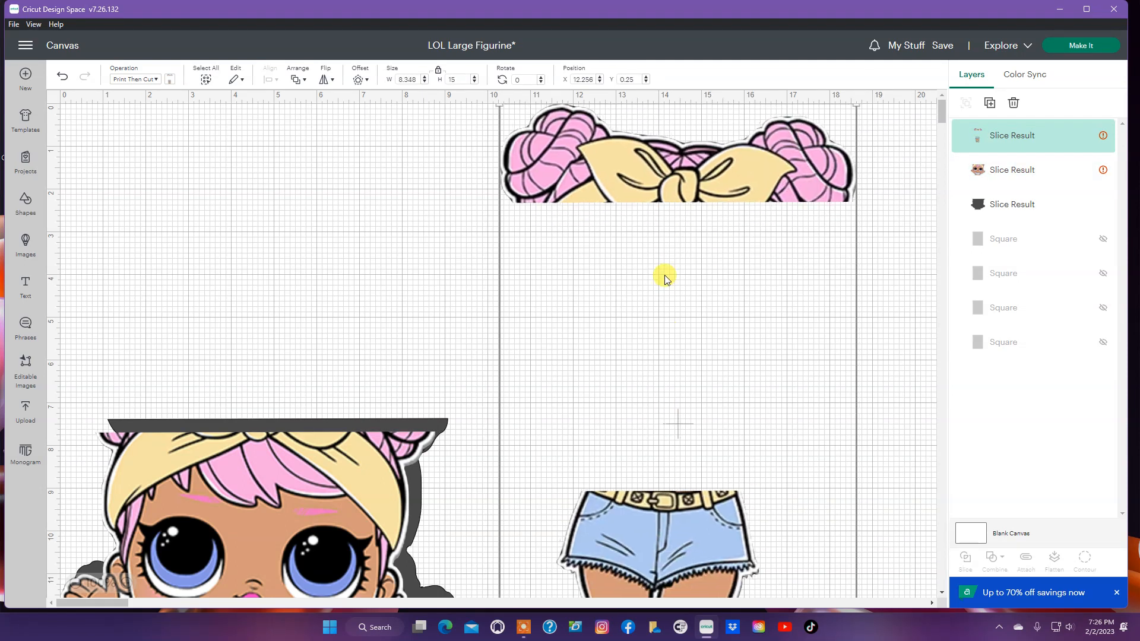
{"action": "left_click_drag", "start_coordinate": [680, 548], "coordinate": [676, 590]}
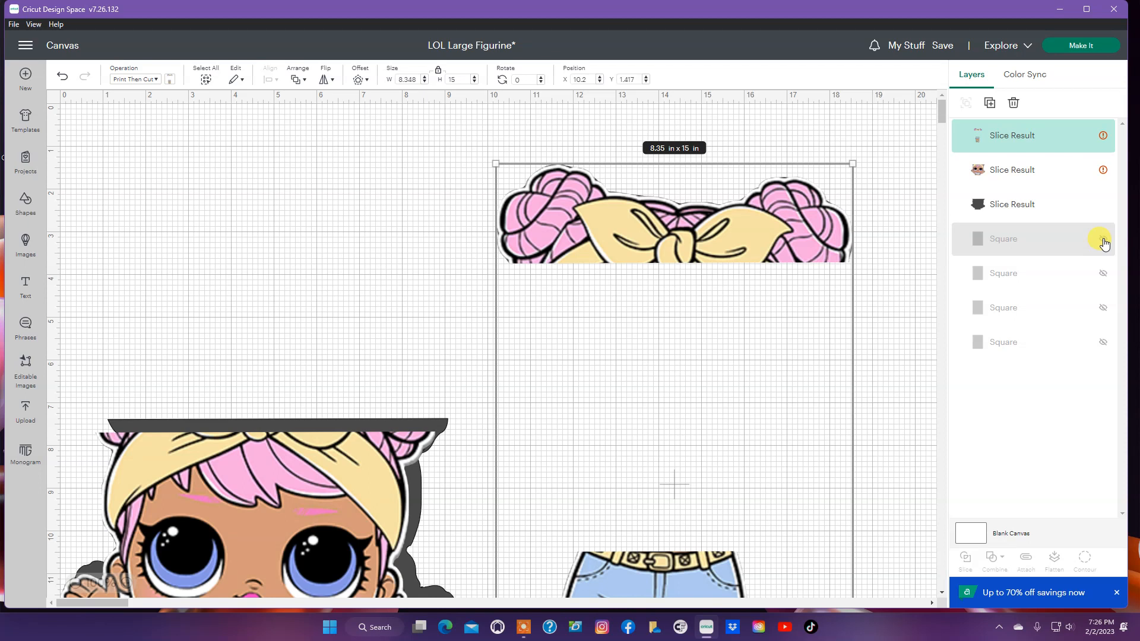
Show one hidden rectangle and place it behind the hair section of the sliced doll.
{"action": "left_click", "coordinate": [1102, 240]}
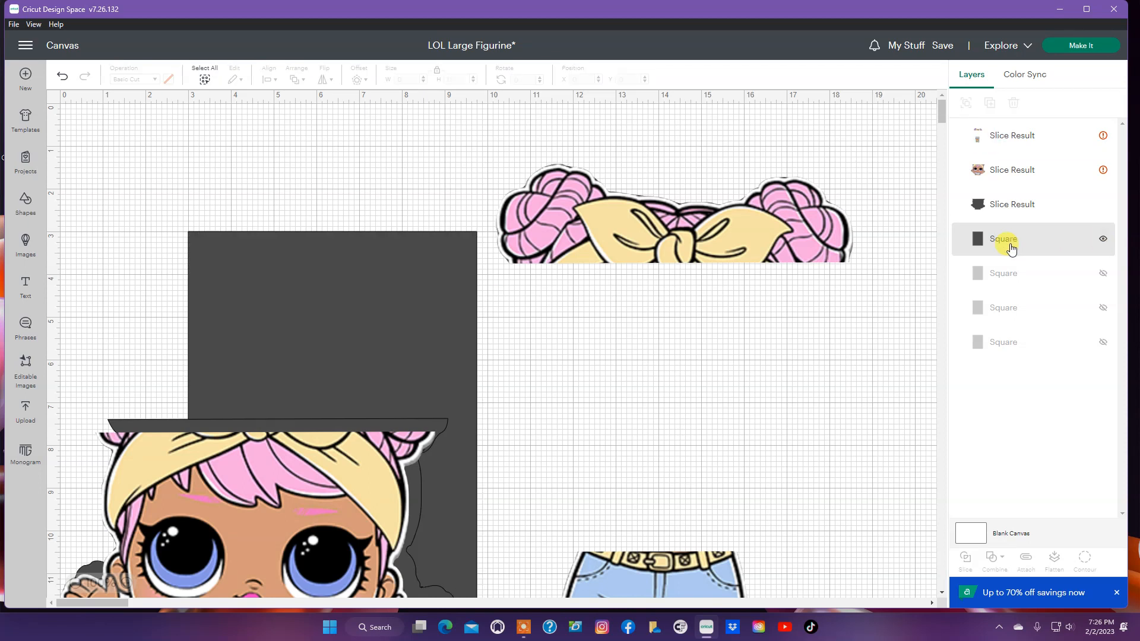
{"action": "left_click_drag", "start_coordinate": [374, 275], "coordinate": [719, 217]}
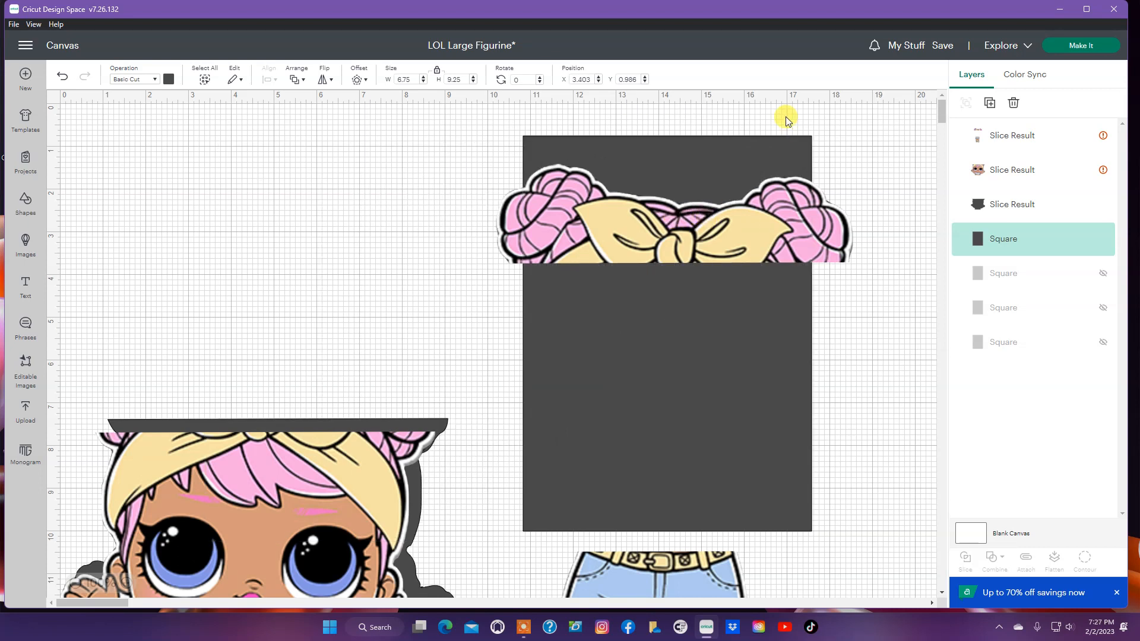
Rotate the grey rectangle to landscape behind the hair section and slice it with the hair-and-legs piece.
{"action": "left_click_drag", "start_coordinate": [808, 119], "coordinate": [870, 475]}
{"action": "left_click_drag", "start_coordinate": [796, 412], "coordinate": [798, 364]}
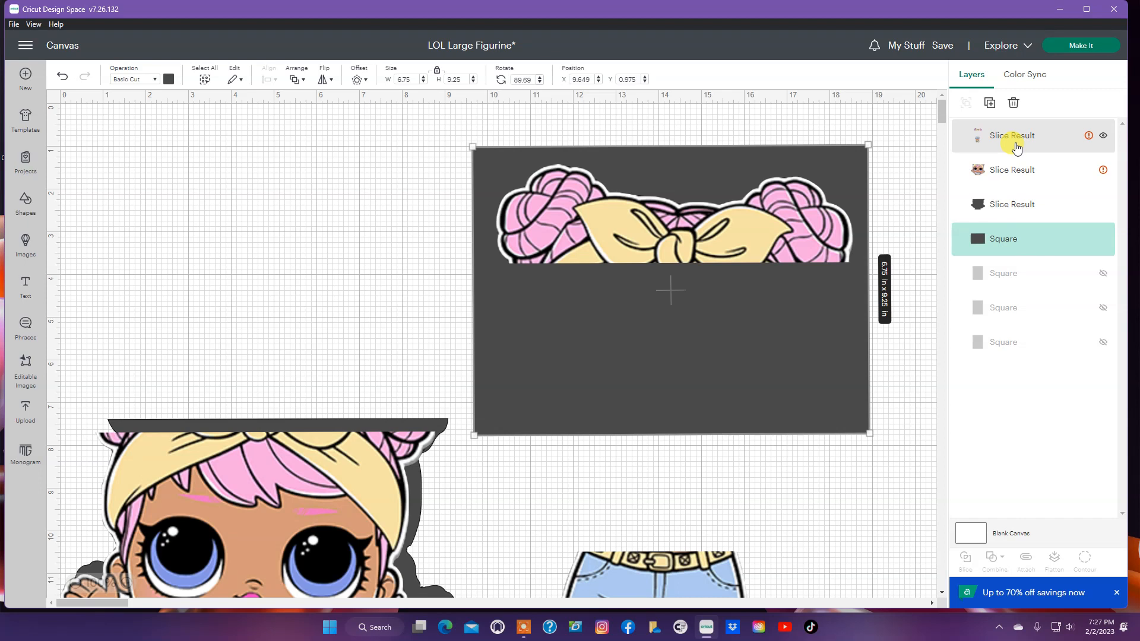
{"action": "left_click", "coordinate": [1017, 143], "text": "shift"}
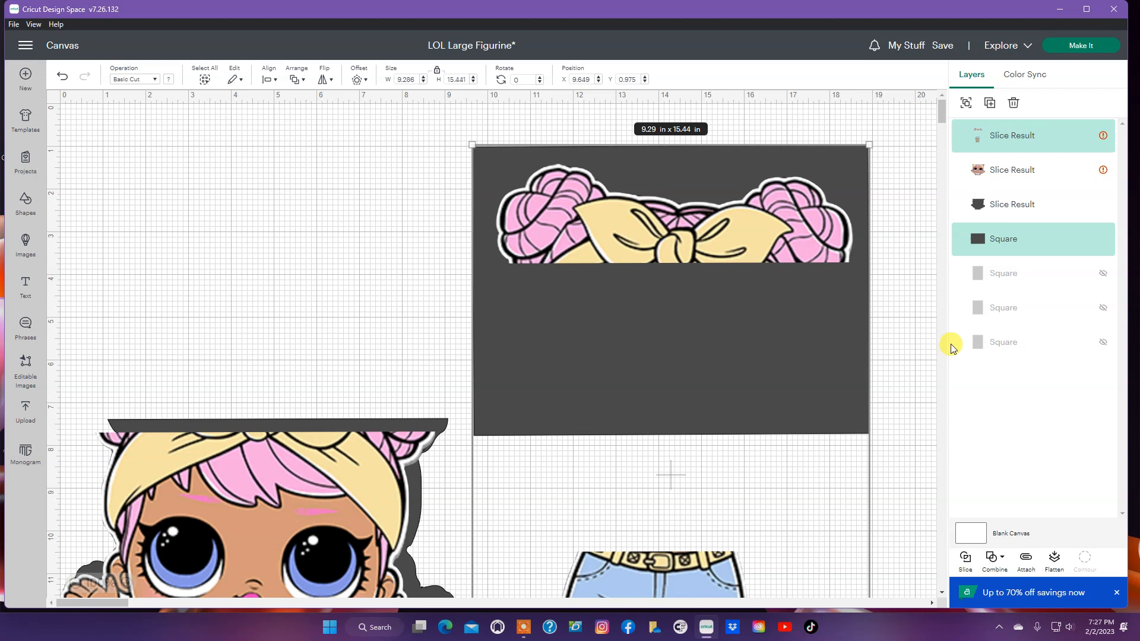
{"action": "left_click", "coordinate": [966, 558]}
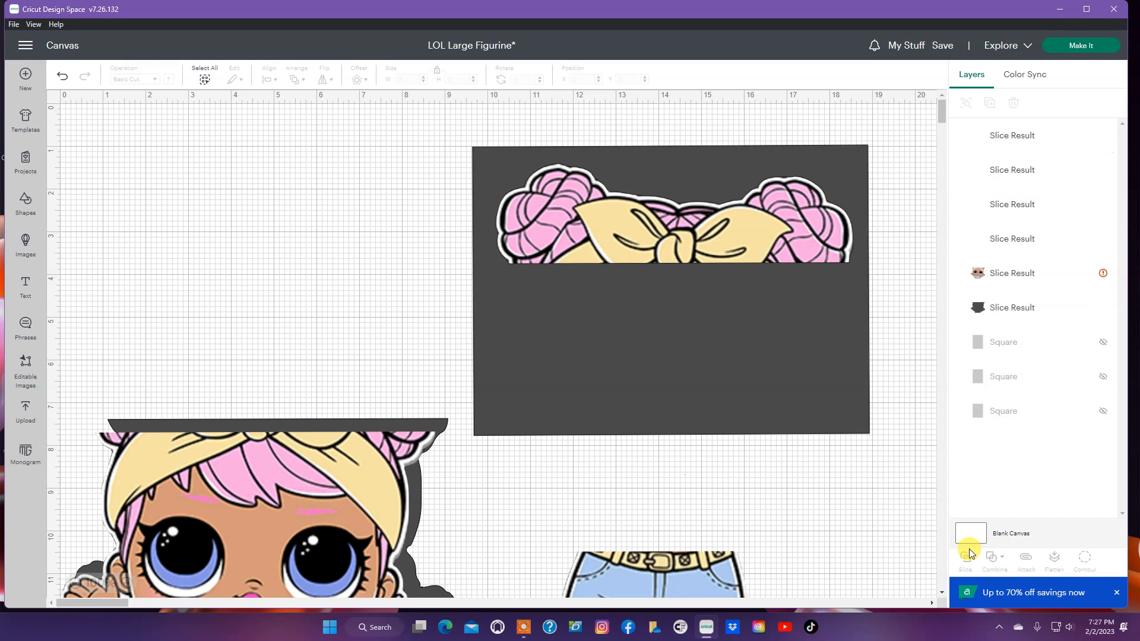
Move the sliced hair piece and its grey silhouette off the landscape rectangle and delete the leftover rectangle.
{"action": "left_click_drag", "start_coordinate": [700, 247], "coordinate": [289, 321]}
{"action": "left_click_drag", "start_coordinate": [633, 252], "coordinate": [102, 315]}
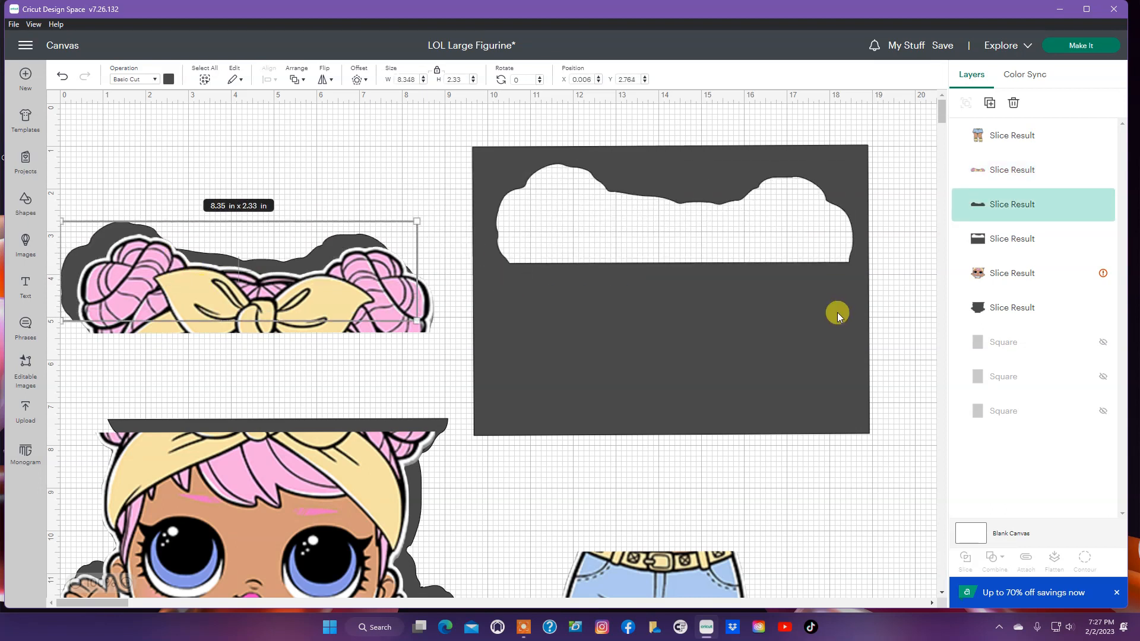
{"action": "left_click", "coordinate": [838, 316]}
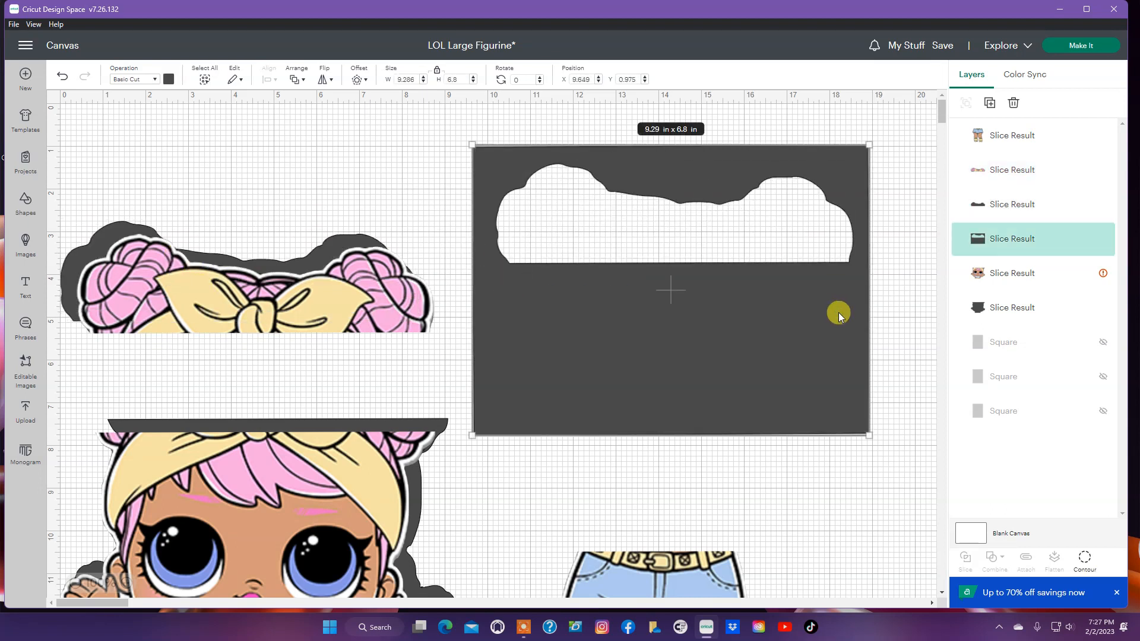
{"action": "left_click", "coordinate": [1015, 103]}
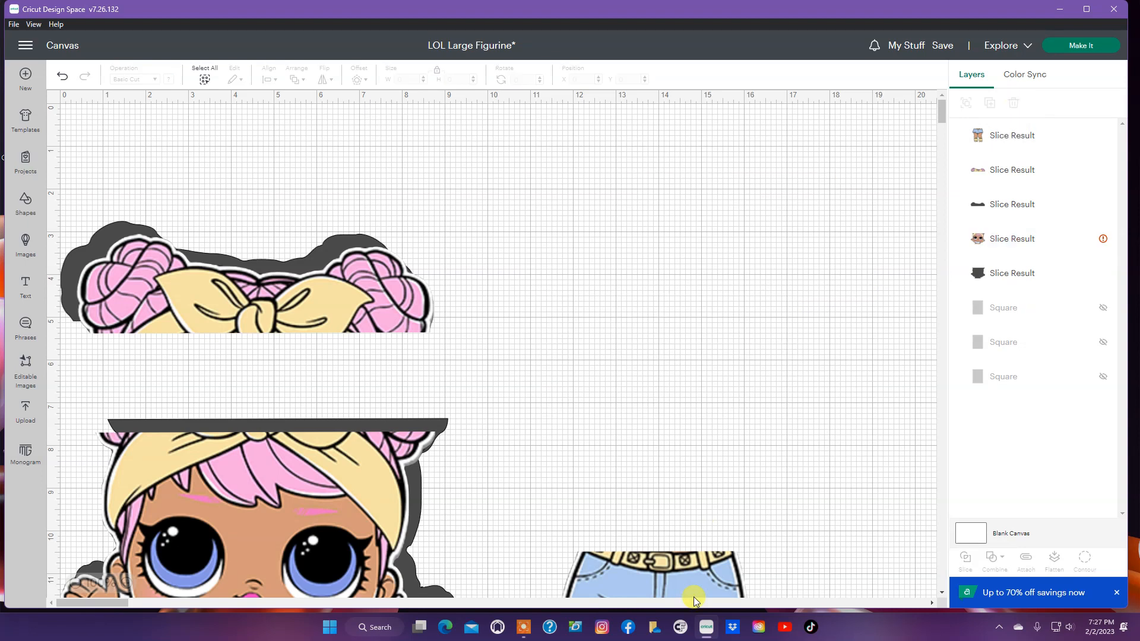
Move the legs piece higher on the canvas, place a newly shown hidden rectangle behind it and slice the two.
{"action": "left_click_drag", "start_coordinate": [690, 582], "coordinate": [719, 250]}
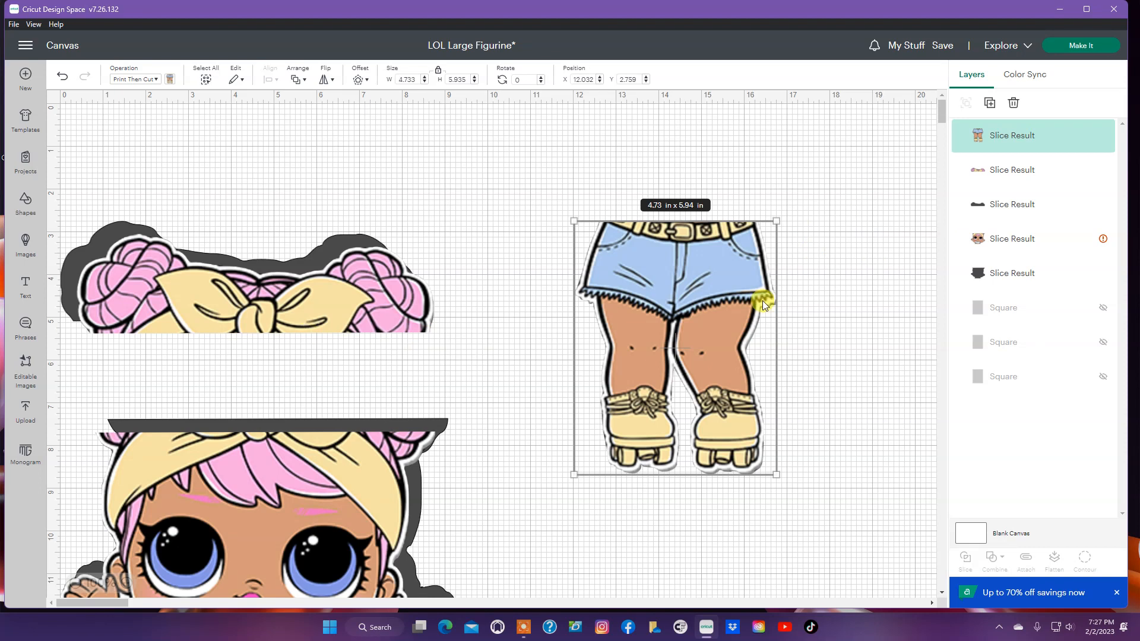
{"action": "left_click", "coordinate": [1106, 308]}
{"action": "left_click_drag", "start_coordinate": [430, 234], "coordinate": [794, 197]}
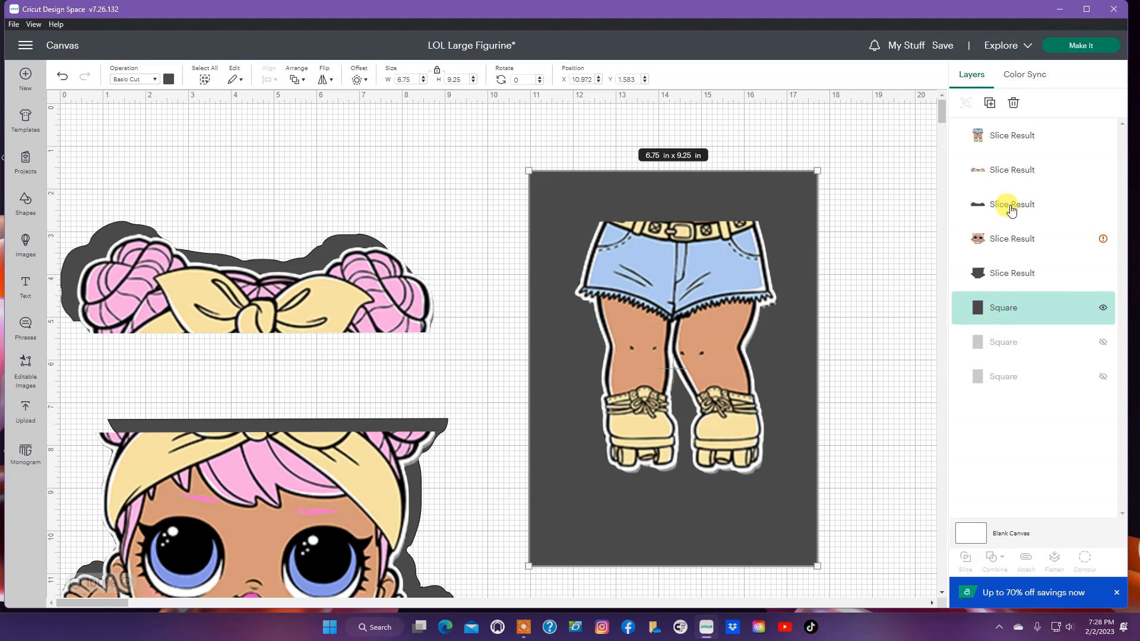
{"action": "left_click", "coordinate": [1014, 145], "text": "shift"}
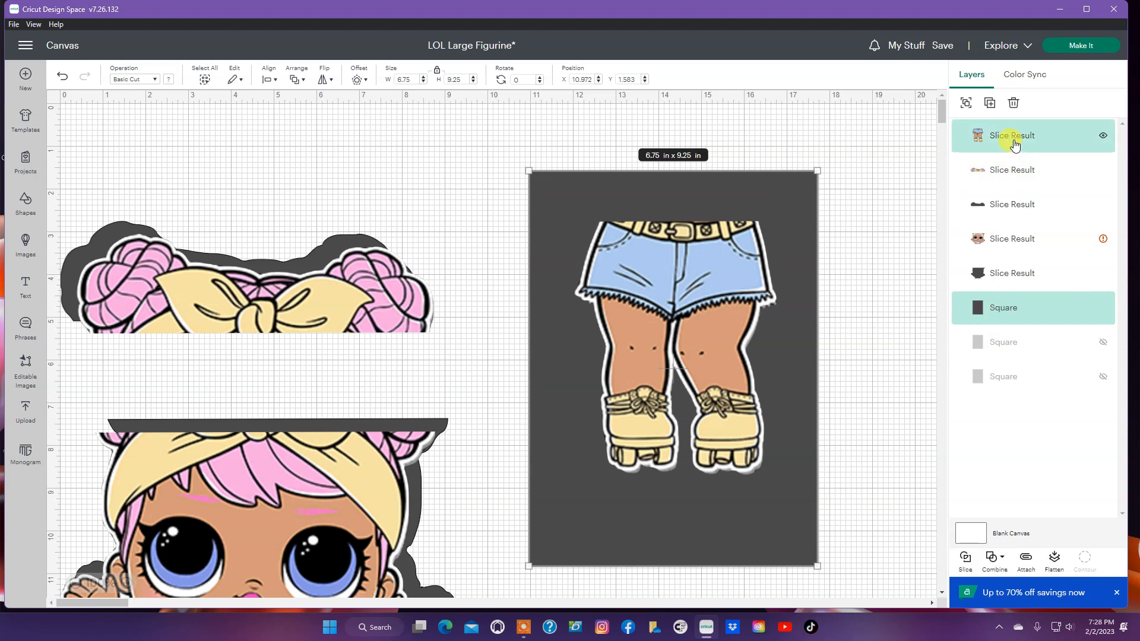
{"action": "left_click", "coordinate": [962, 559]}
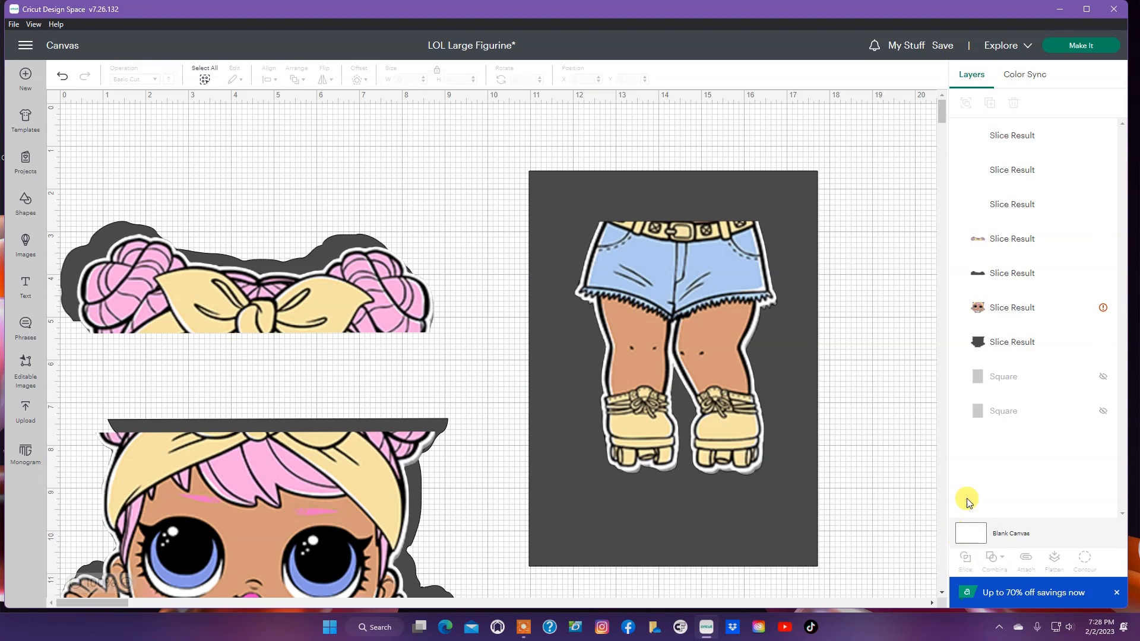
Move the sliced legs piece and its grey silhouette off the rectangle and delete the leftover frame.
{"action": "left_click_drag", "start_coordinate": [654, 284], "coordinate": [342, 215]}
{"action": "left_click_drag", "start_coordinate": [588, 256], "coordinate": [245, 178]}
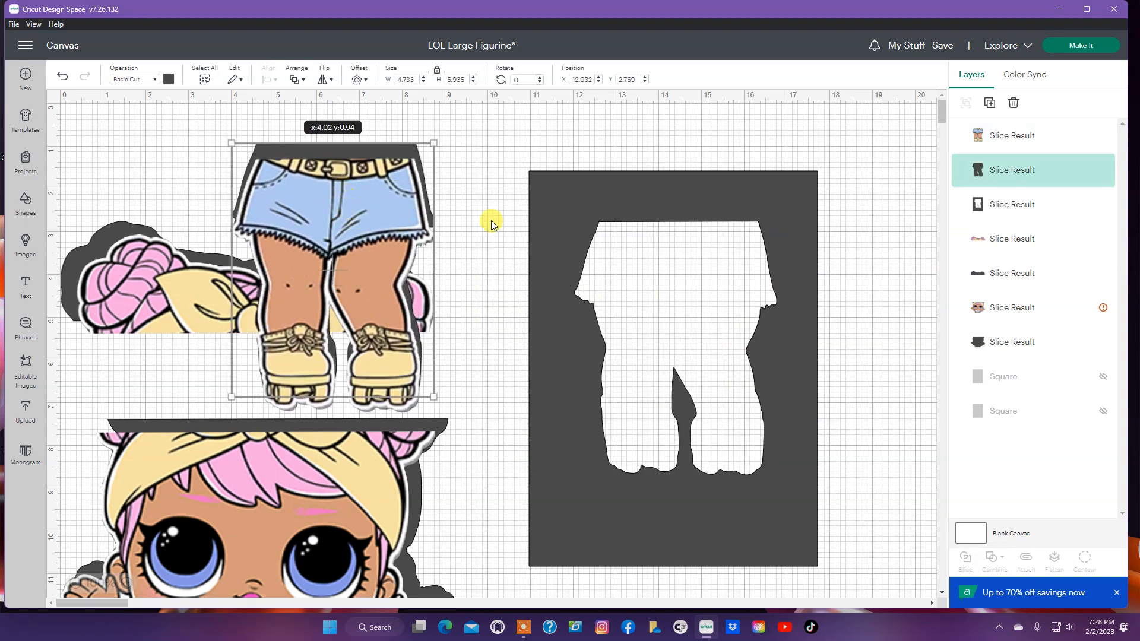
{"action": "left_click", "coordinate": [811, 220]}
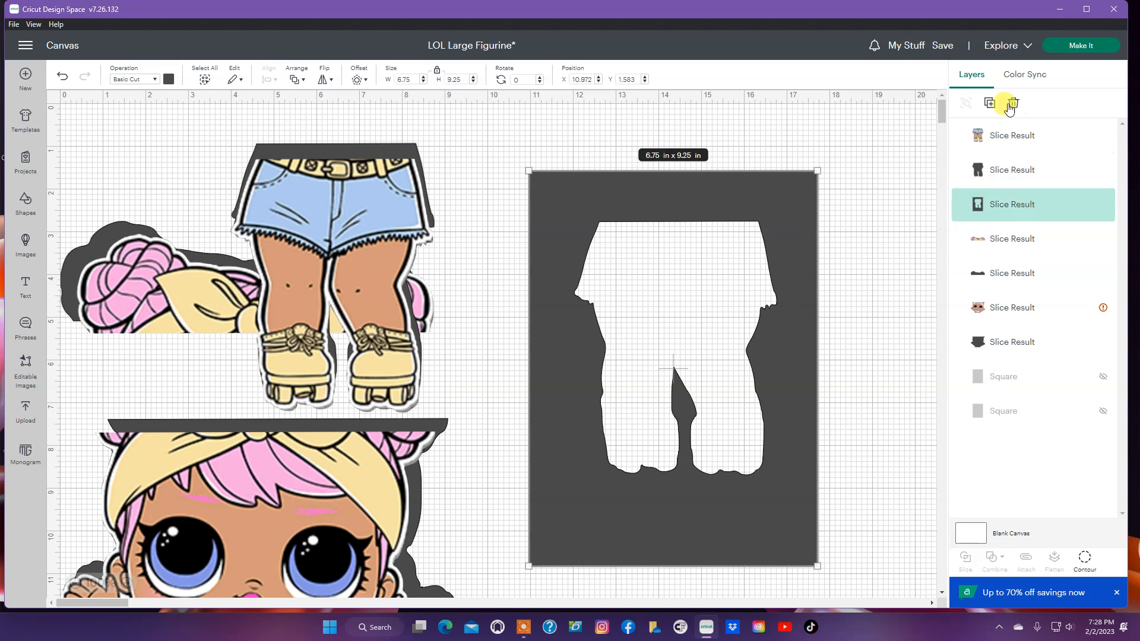
{"action": "left_click", "coordinate": [1013, 103]}
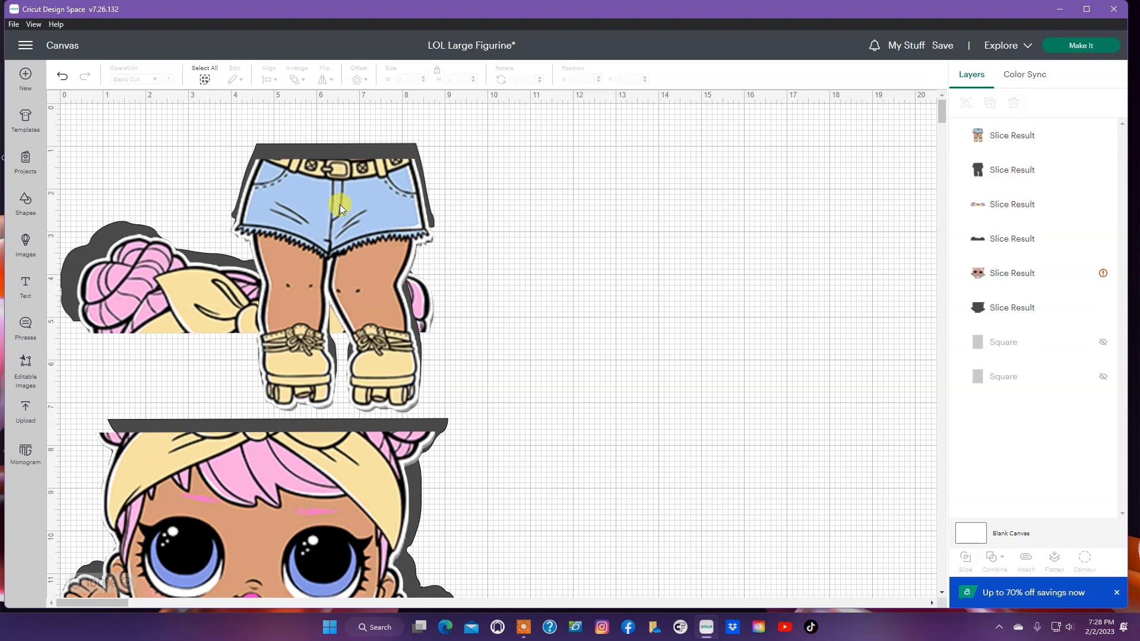
Spread the legs, hair and face pieces apart from their grey silhouettes on the canvas.
{"action": "left_click_drag", "start_coordinate": [358, 191], "coordinate": [758, 206]}
{"action": "left_click_drag", "start_coordinate": [254, 294], "coordinate": [478, 252]}
{"action": "left_click_drag", "start_coordinate": [122, 293], "coordinate": [189, 211]}
{"action": "left_click_drag", "start_coordinate": [294, 483], "coordinate": [336, 334]}
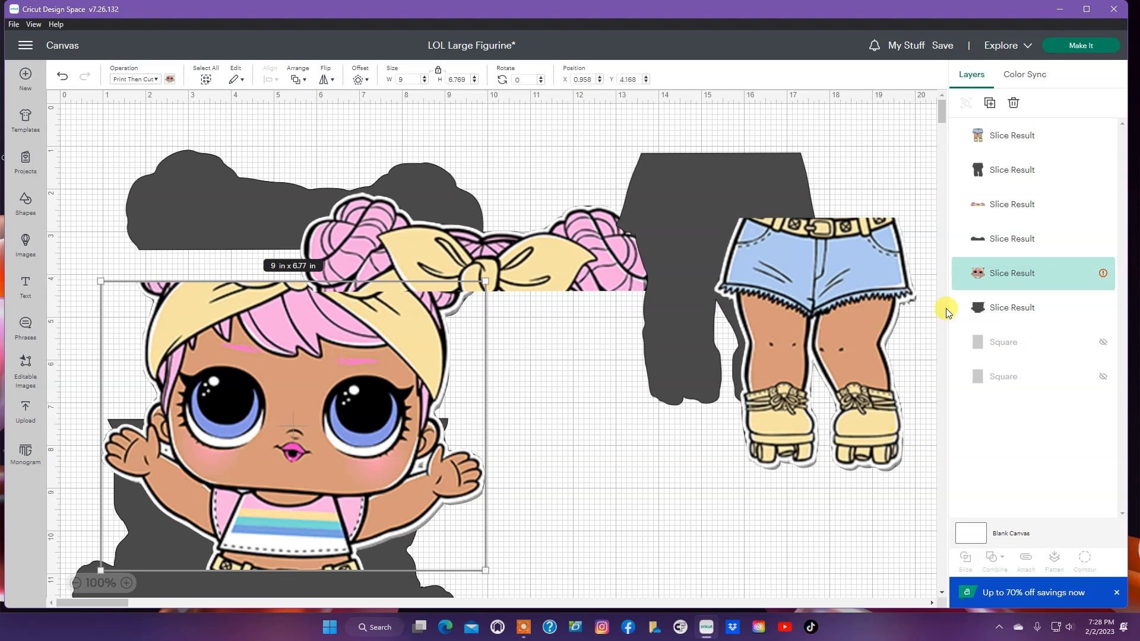
Try to make the project, and check the size restriction flagged on the face piece's layer.
{"action": "left_click", "coordinate": [1082, 45]}
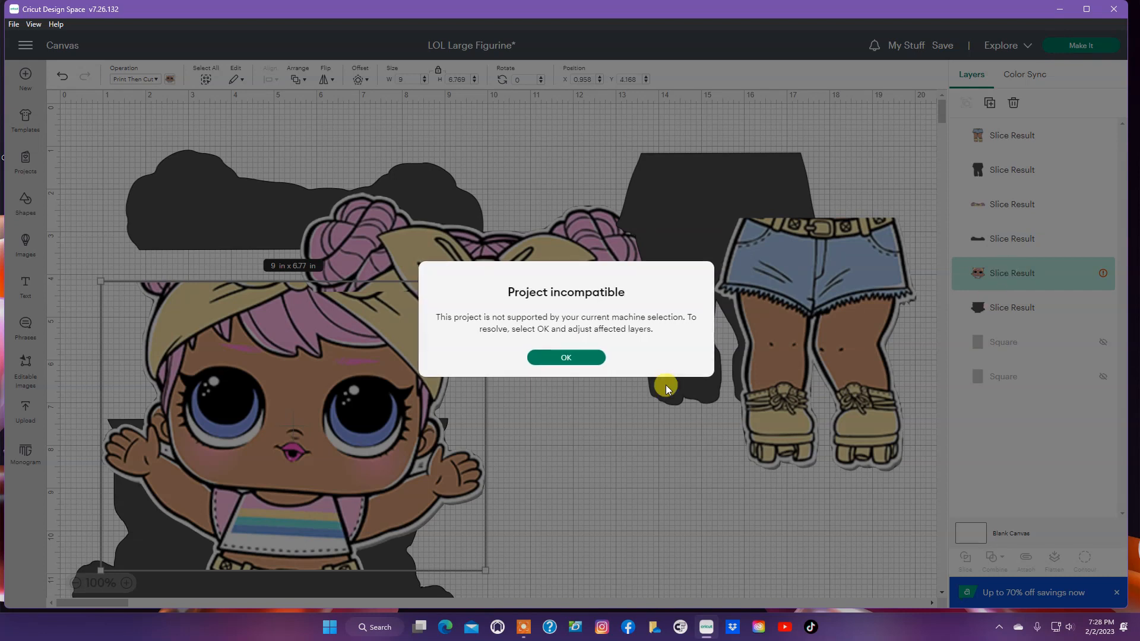
{"action": "left_click", "coordinate": [579, 357]}
{"action": "left_click", "coordinate": [1100, 274]}
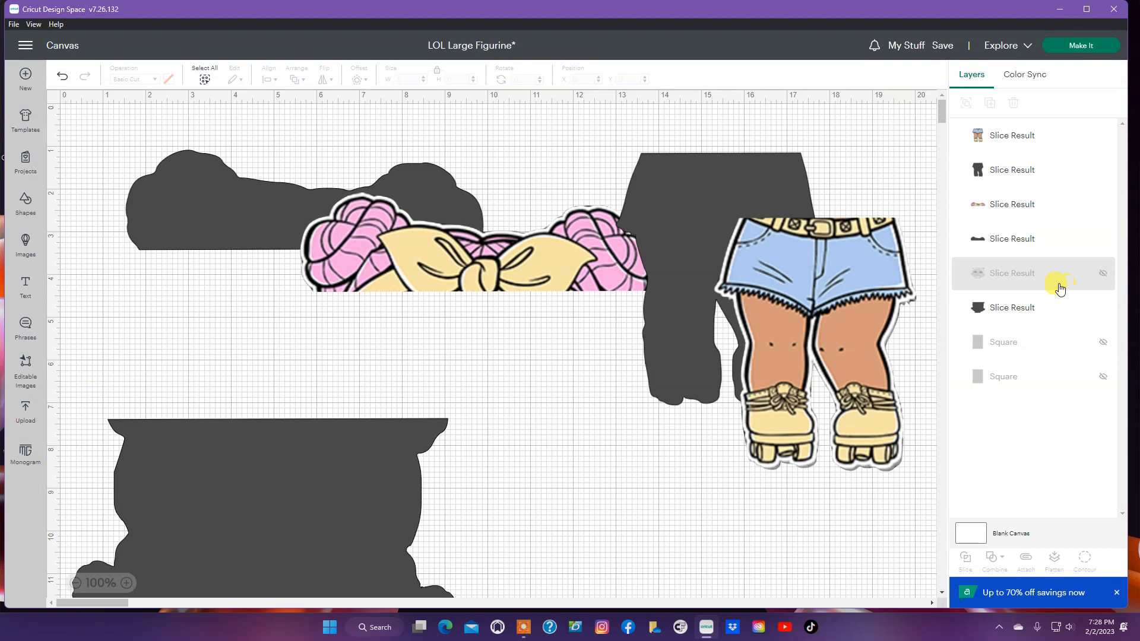
{"action": "left_click", "coordinate": [1104, 280]}
{"action": "left_click", "coordinate": [1103, 276]}
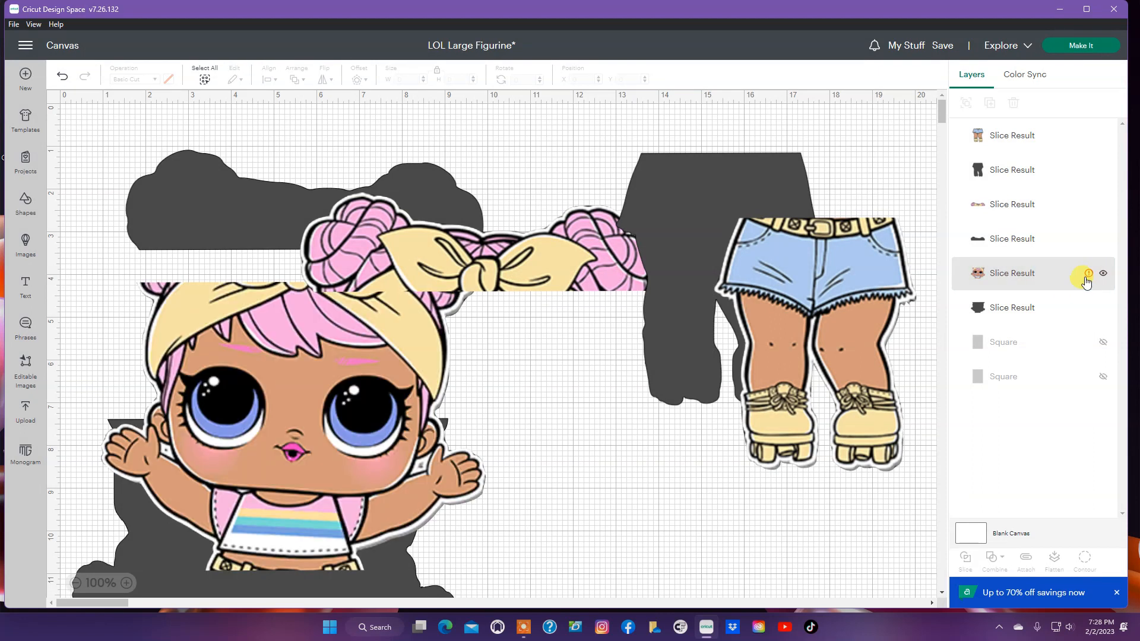
{"action": "mouse_move", "coordinate": [1090, 277]}
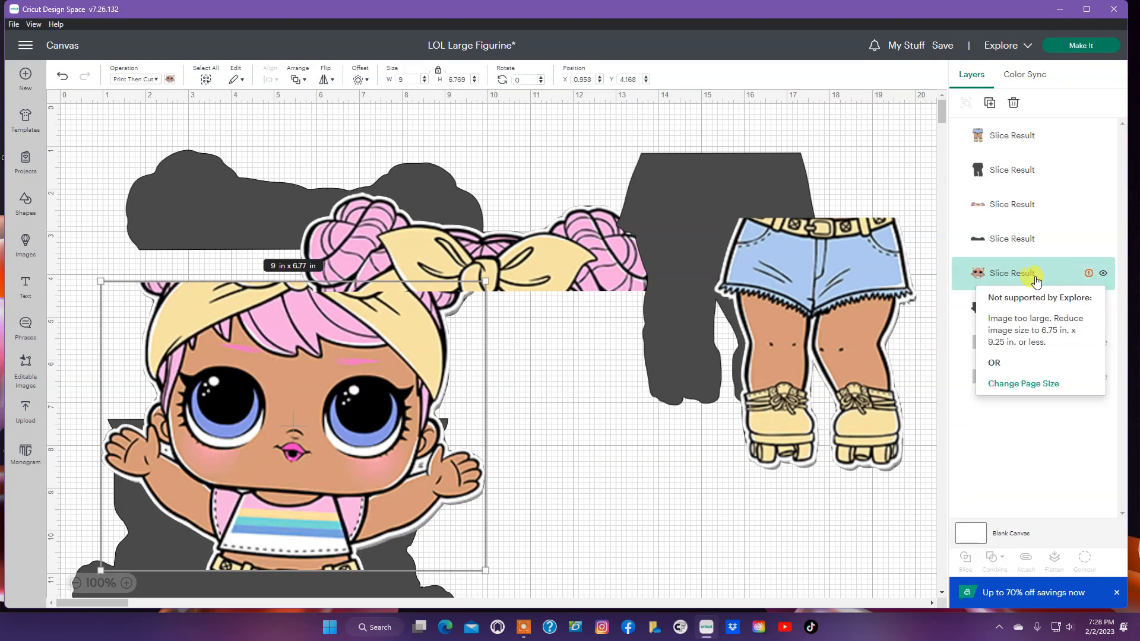
{"action": "left_click", "coordinate": [1018, 283]}
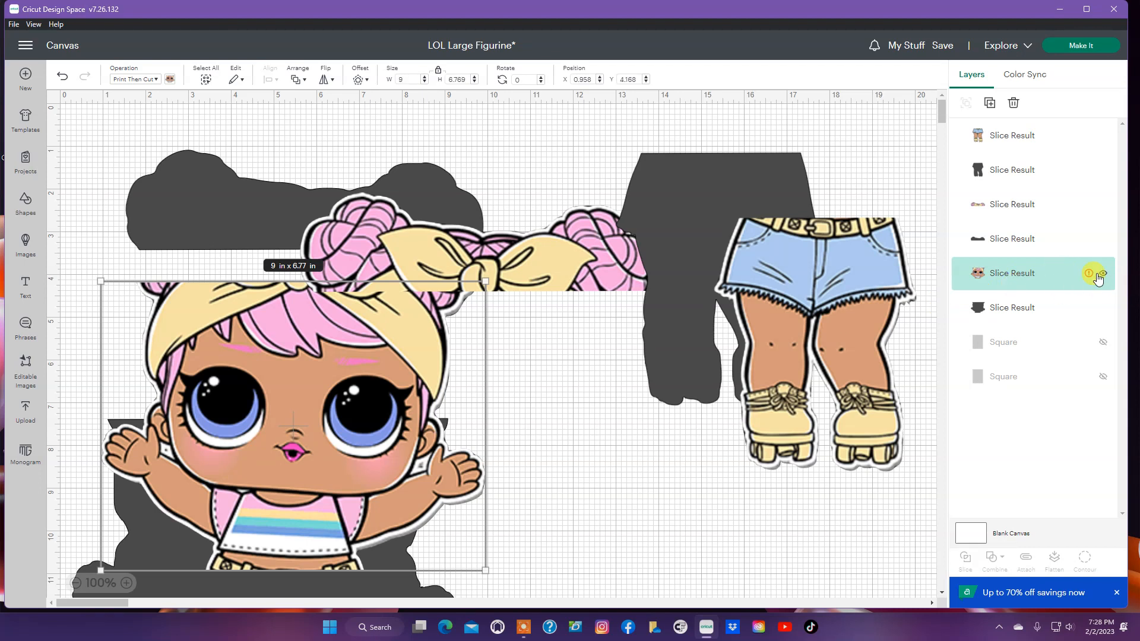
{"action": "mouse_move", "coordinate": [1091, 279]}
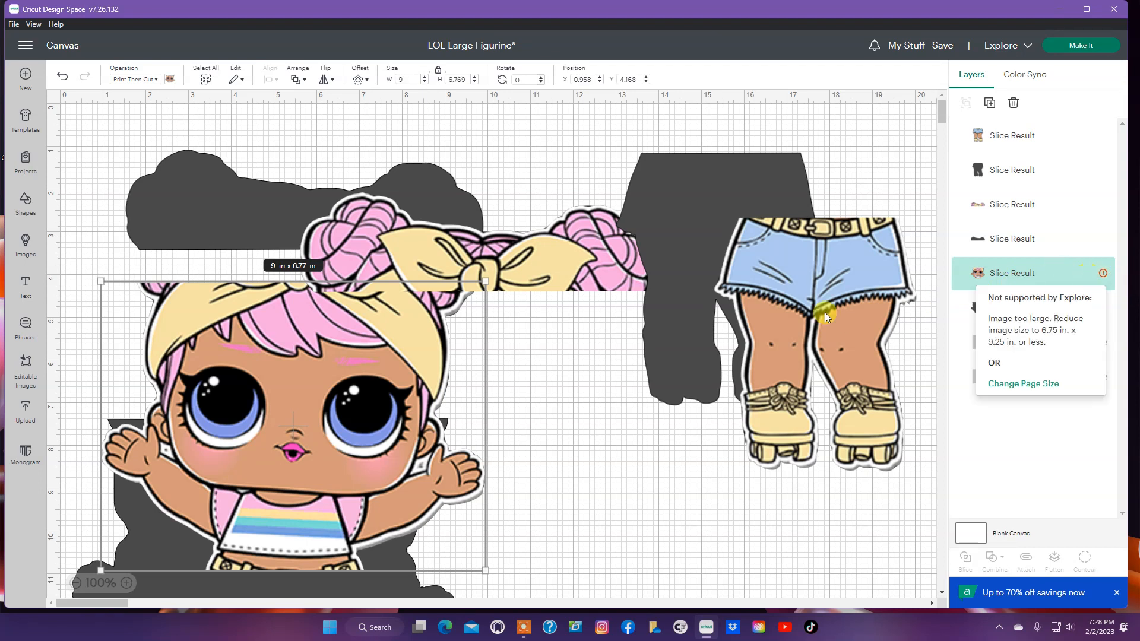
Reposition the face piece and its grey silhouette so that they overlap below the hair silhouette.
{"action": "left_click_drag", "start_coordinate": [287, 402], "coordinate": [469, 422]}
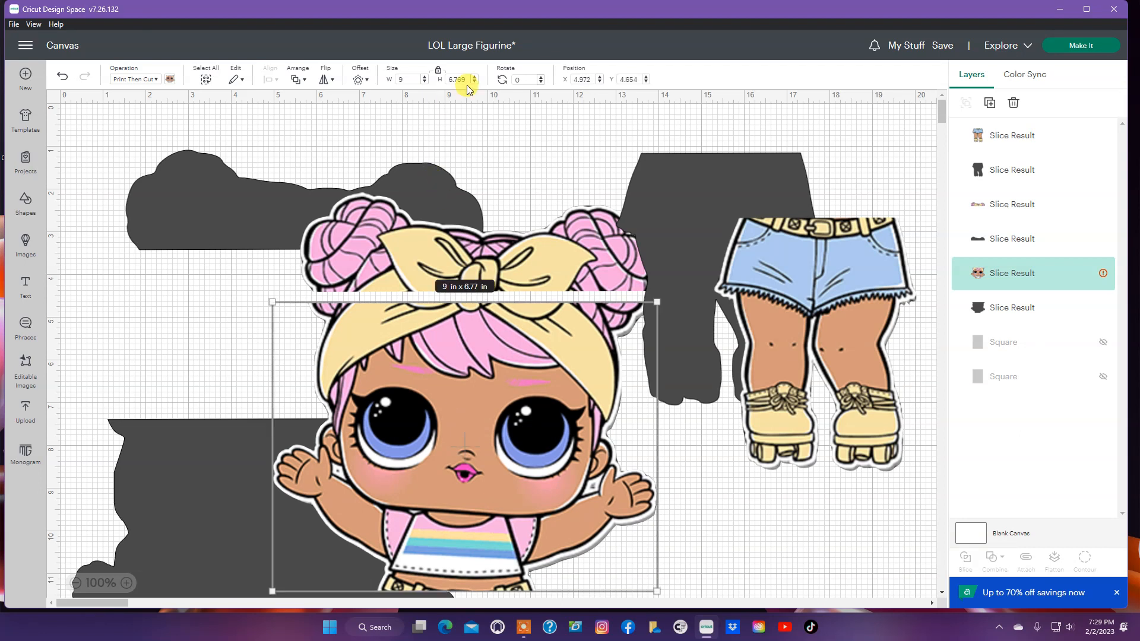
{"action": "left_click_drag", "start_coordinate": [226, 478], "coordinate": [208, 361]}
{"action": "left_click_drag", "start_coordinate": [412, 395], "coordinate": [303, 427]}
{"action": "left_click_drag", "start_coordinate": [583, 450], "coordinate": [372, 464]}
Align the face piece and its silhouette along their tops and set their height to 6.7 in with proportions unlocked.
{"action": "left_click_drag", "start_coordinate": [139, 319], "coordinate": [434, 628]}
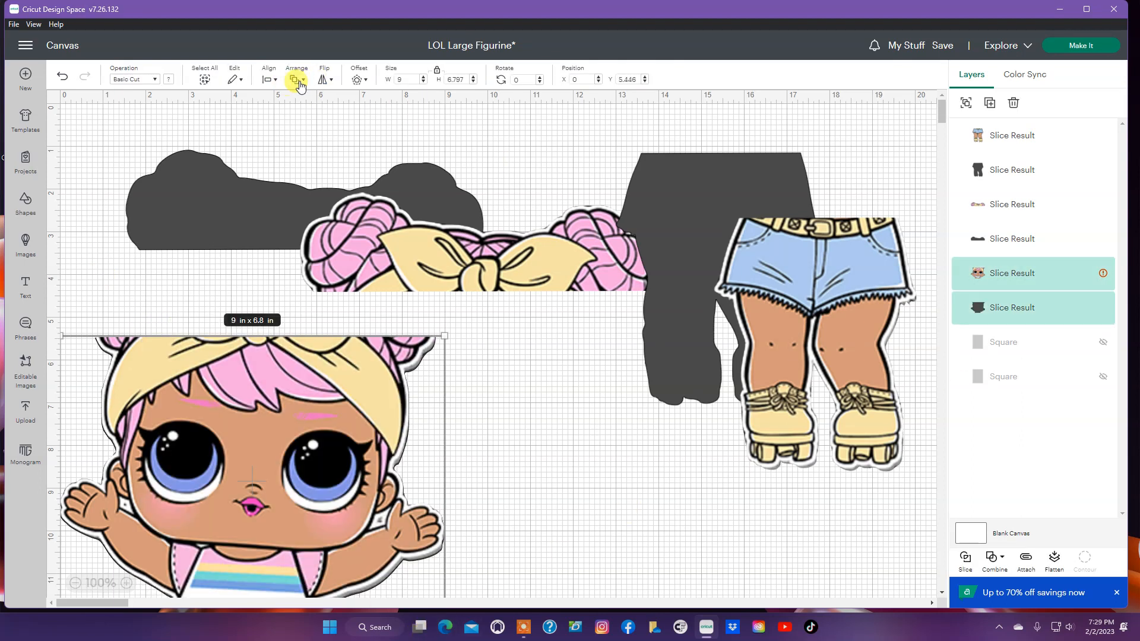
{"action": "left_click", "coordinate": [269, 81]}
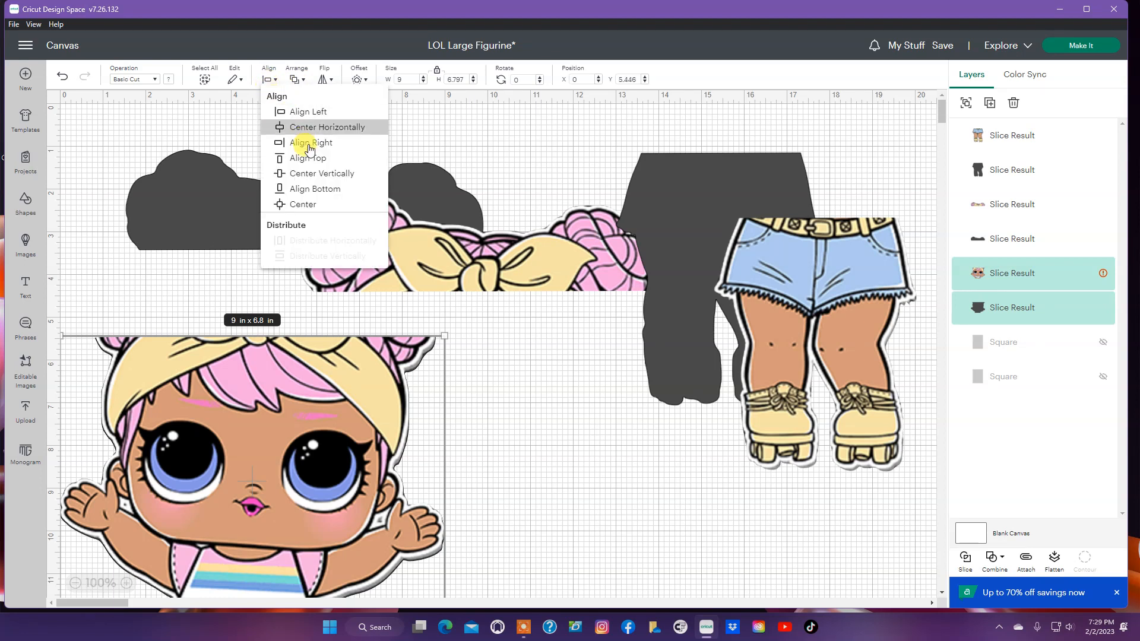
{"action": "left_click", "coordinate": [305, 158]}
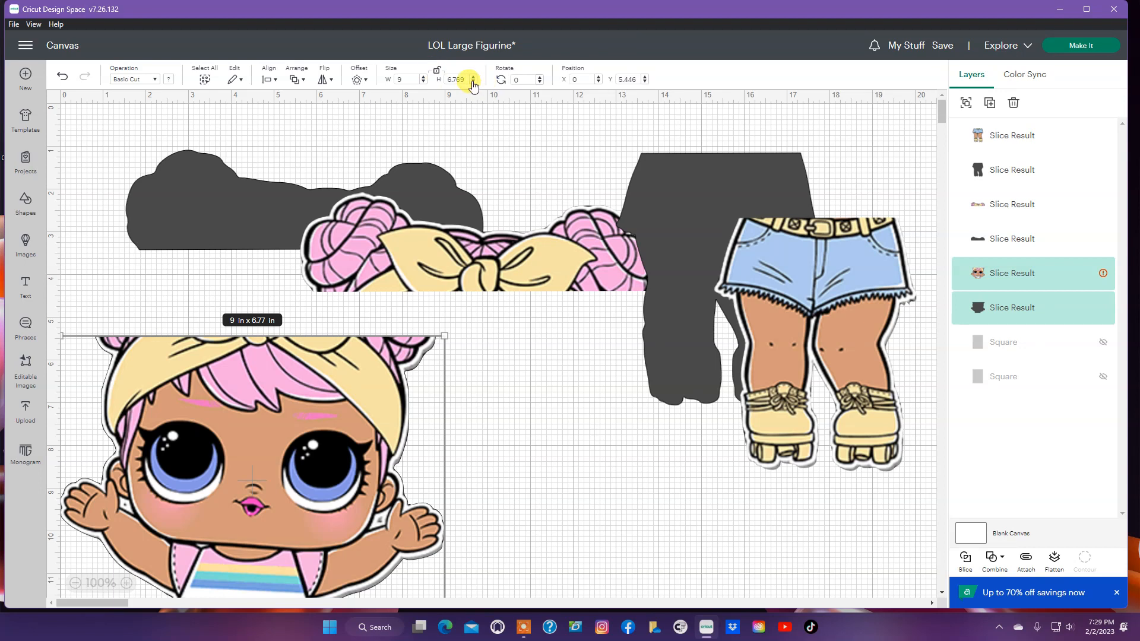
{"action": "left_click", "coordinate": [473, 83]}
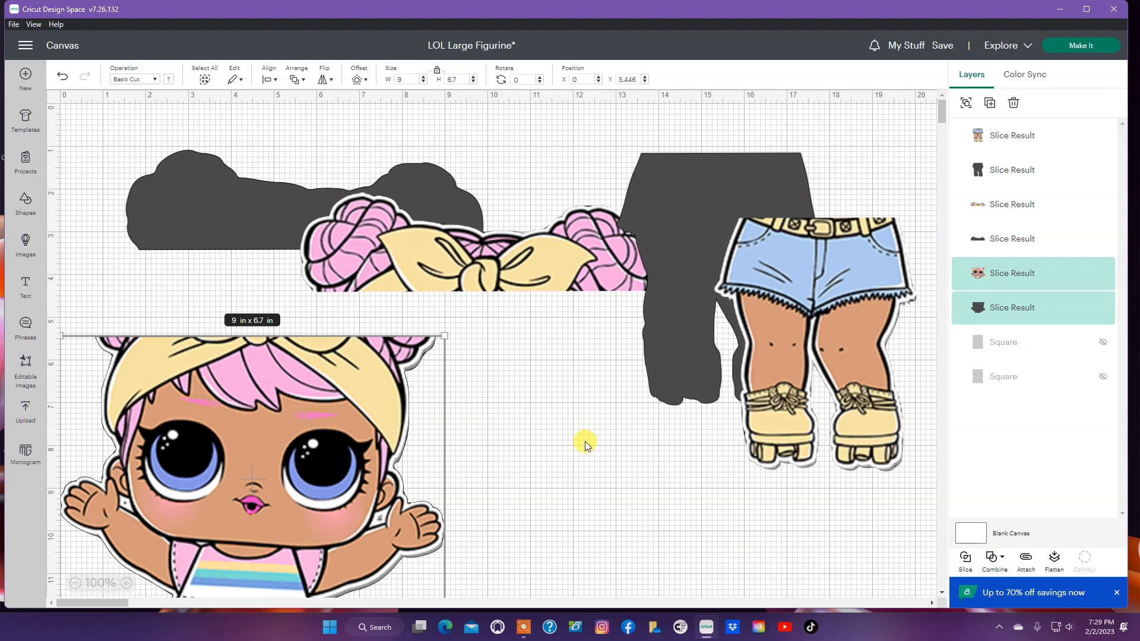
{"action": "left_click", "coordinate": [476, 441]}
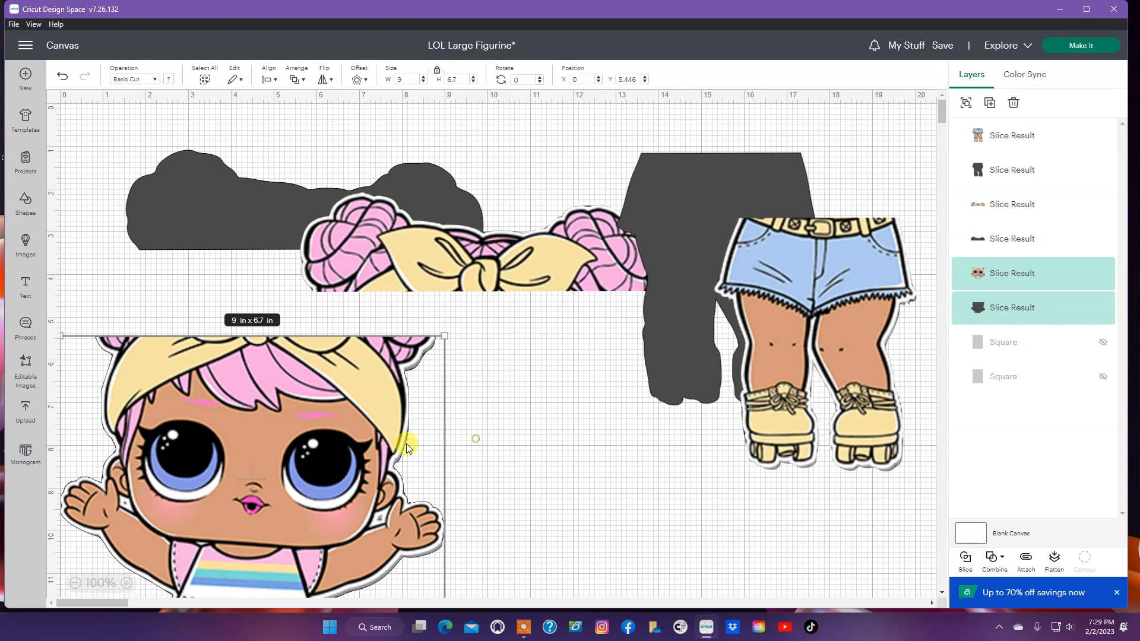
Move the face piece partly off its silhouette and delete the two remaining hidden rectangles.
{"action": "left_click_drag", "start_coordinate": [337, 447], "coordinate": [544, 459]}
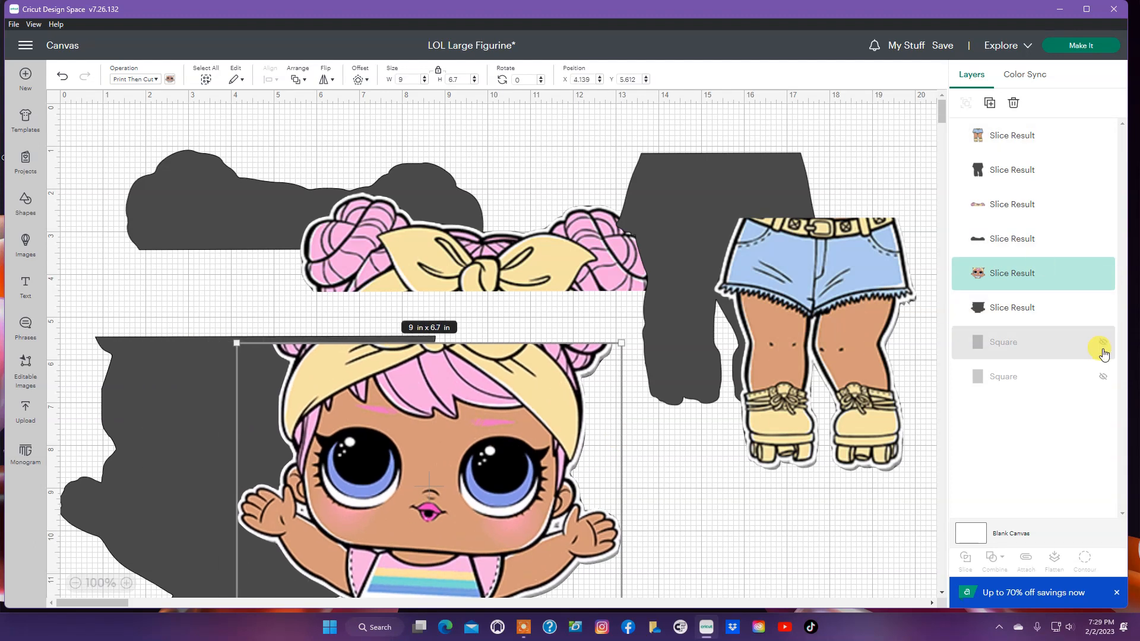
{"action": "left_click", "coordinate": [1070, 343]}
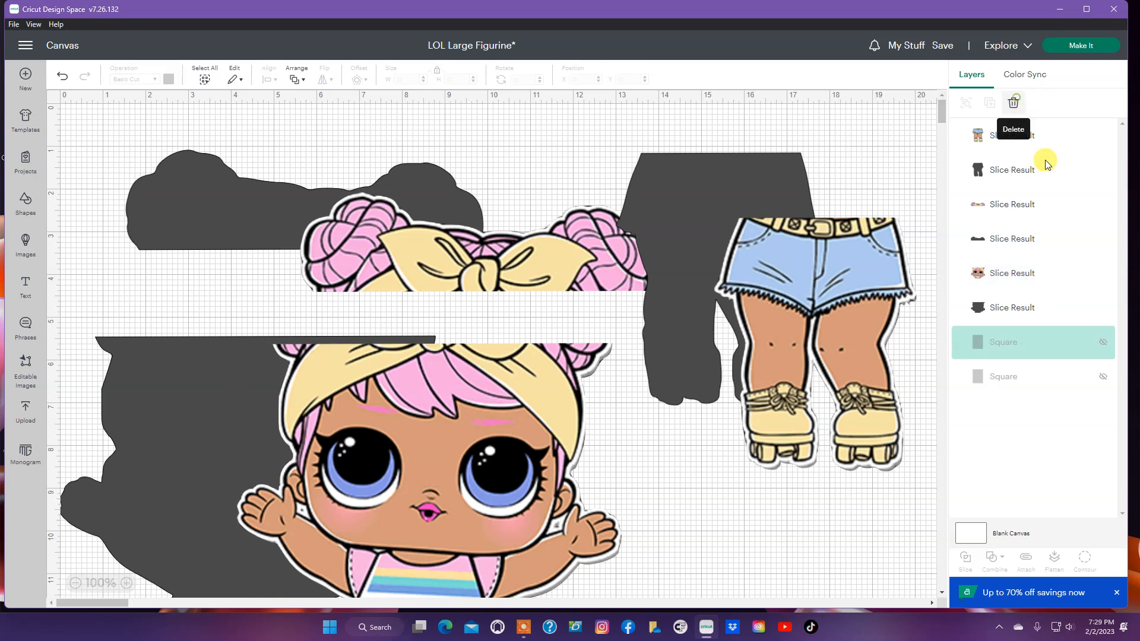
{"action": "left_click", "coordinate": [1015, 99]}
{"action": "left_click", "coordinate": [1030, 350]}
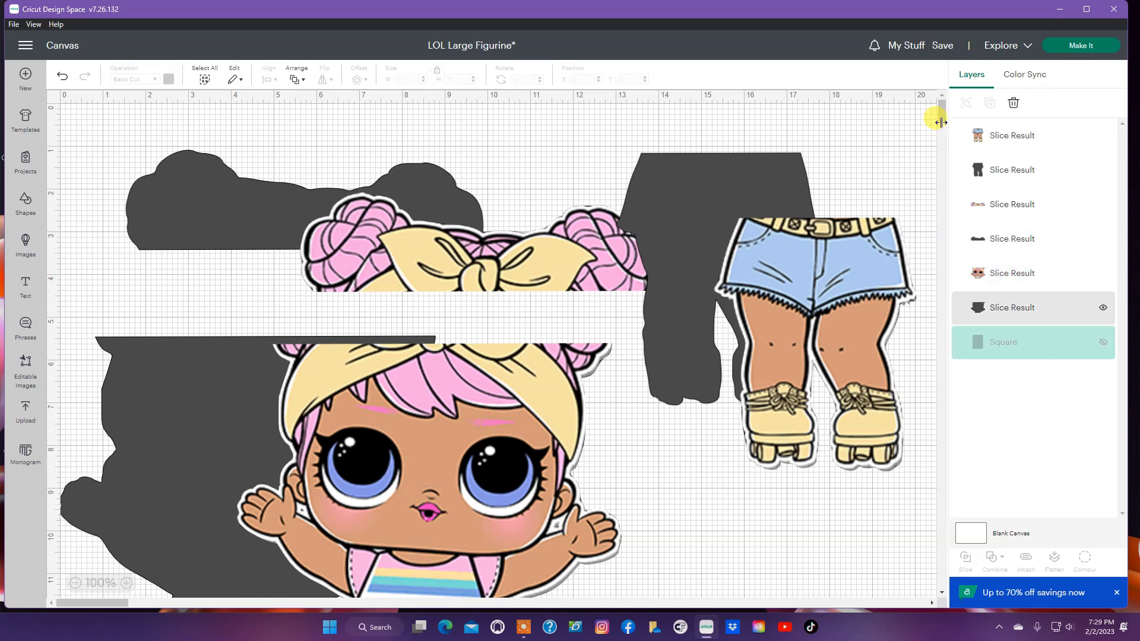
{"action": "left_click", "coordinate": [1010, 104]}
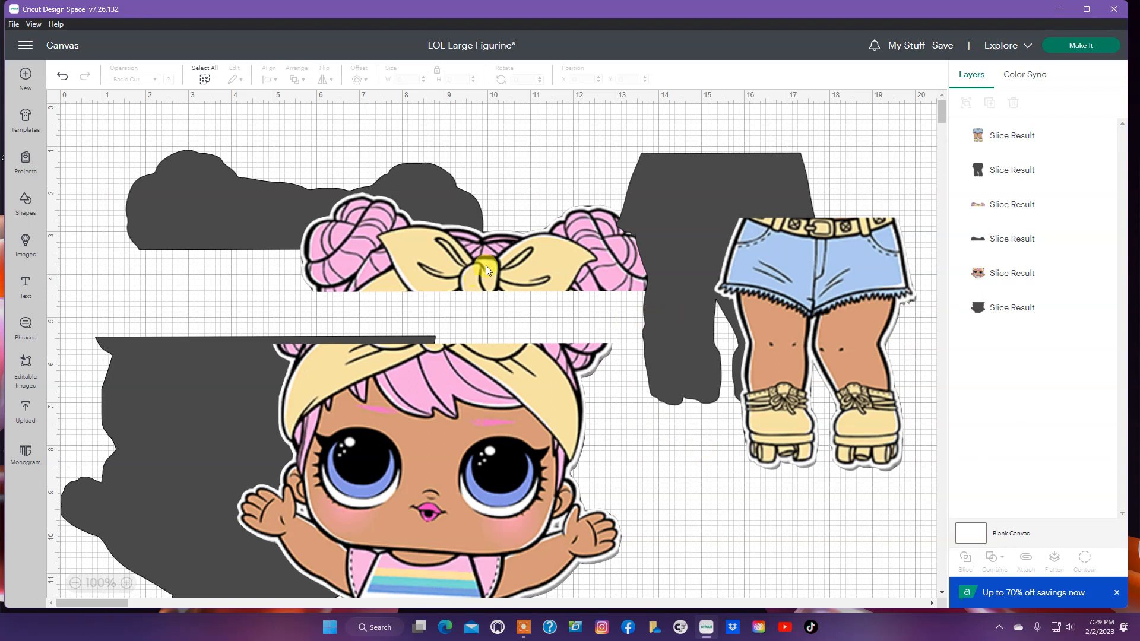
Fit the hair piece onto the top of the face piece to reassemble the head, and shift the grey legs silhouette aside.
{"action": "left_click_drag", "start_coordinate": [467, 269], "coordinate": [447, 289]}
{"action": "left_click_drag", "start_coordinate": [463, 487], "coordinate": [496, 474]}
{"action": "left_click", "coordinate": [488, 281]}
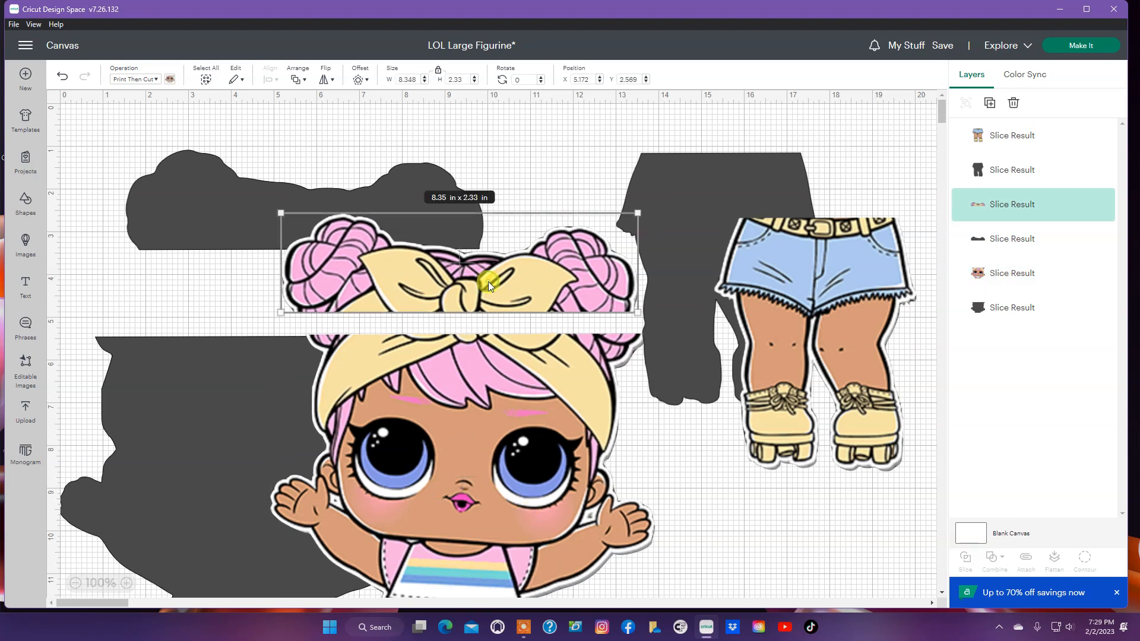
{"action": "left_click_drag", "start_coordinate": [503, 280], "coordinate": [515, 301]}
{"action": "left_click_drag", "start_coordinate": [698, 226], "coordinate": [752, 226]}
{"action": "left_click_drag", "start_coordinate": [473, 311], "coordinate": [473, 312]}
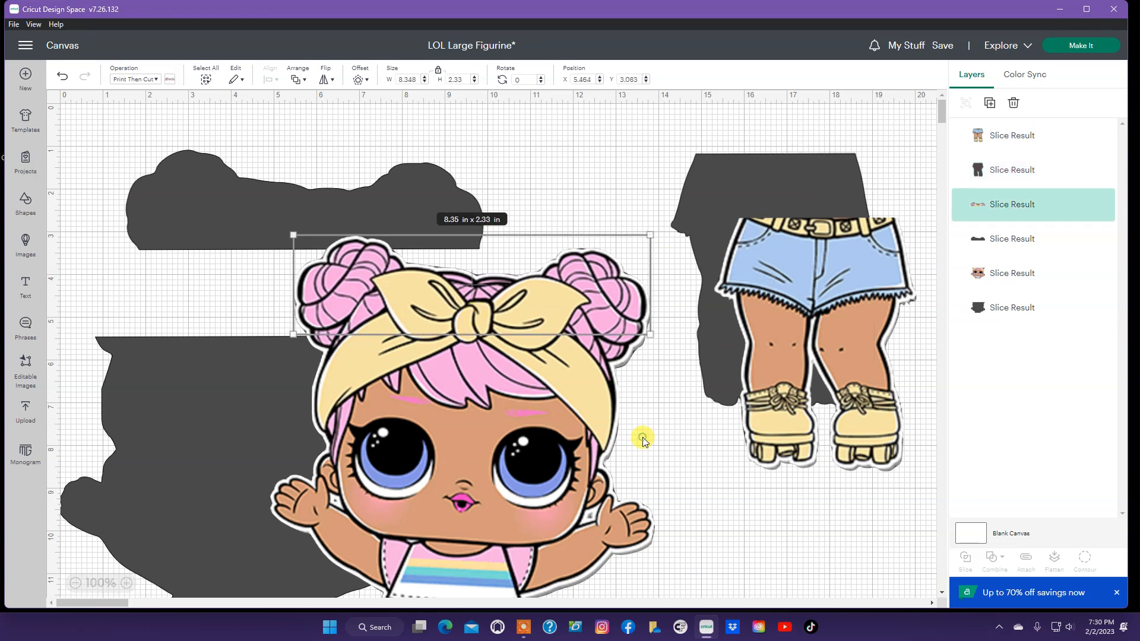
{"action": "left_click", "coordinate": [644, 439]}
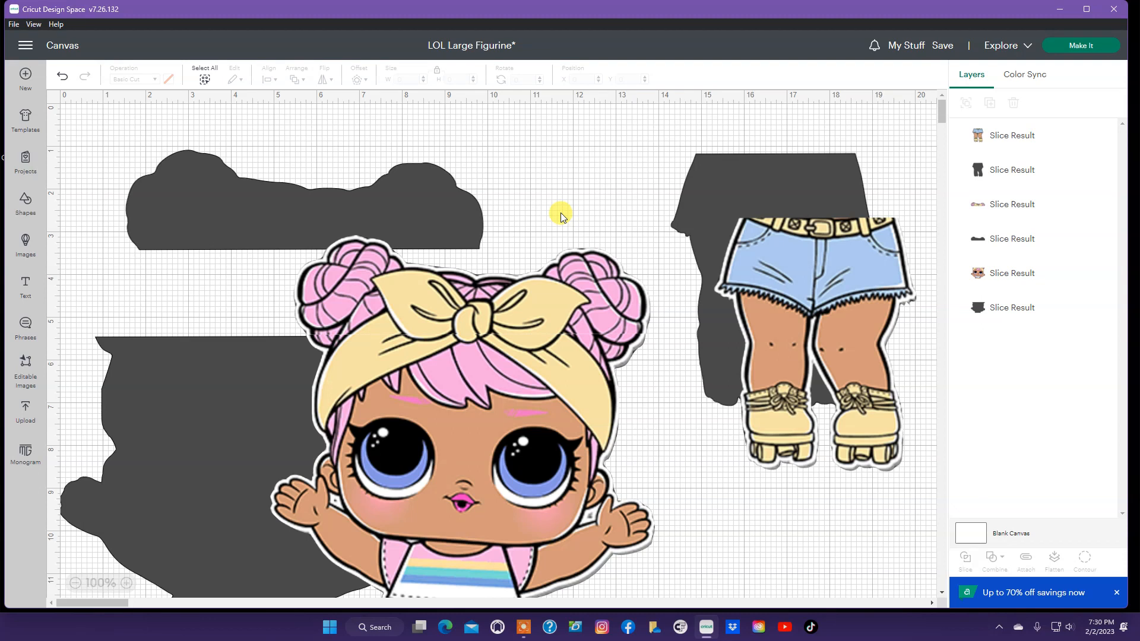
{"action": "left_click", "coordinate": [485, 292]}
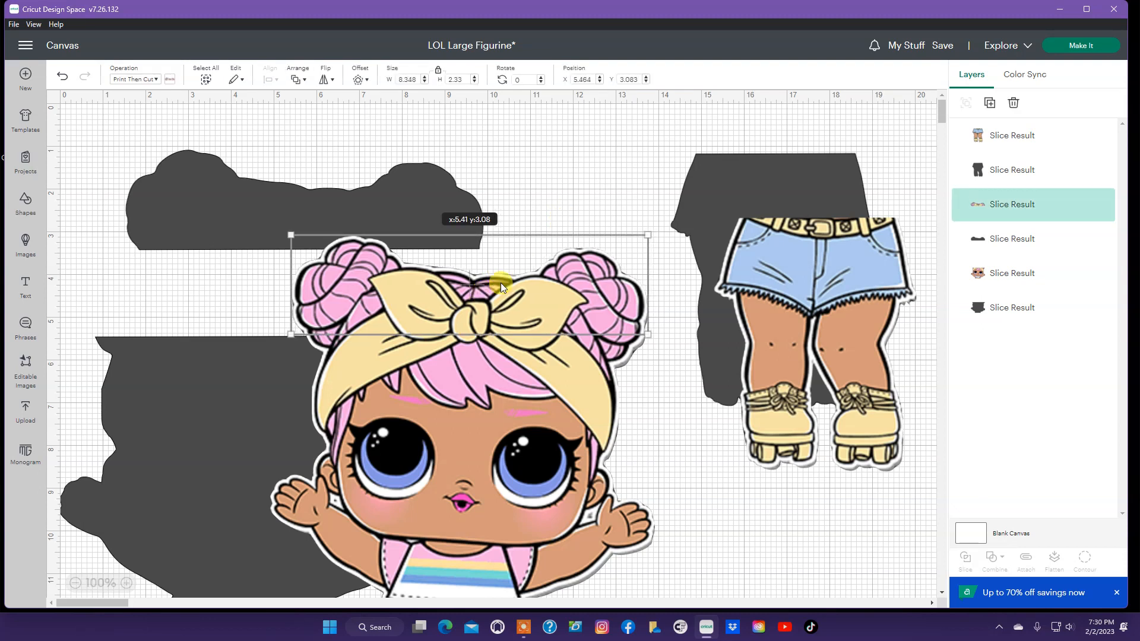
{"action": "left_click", "coordinate": [625, 164]}
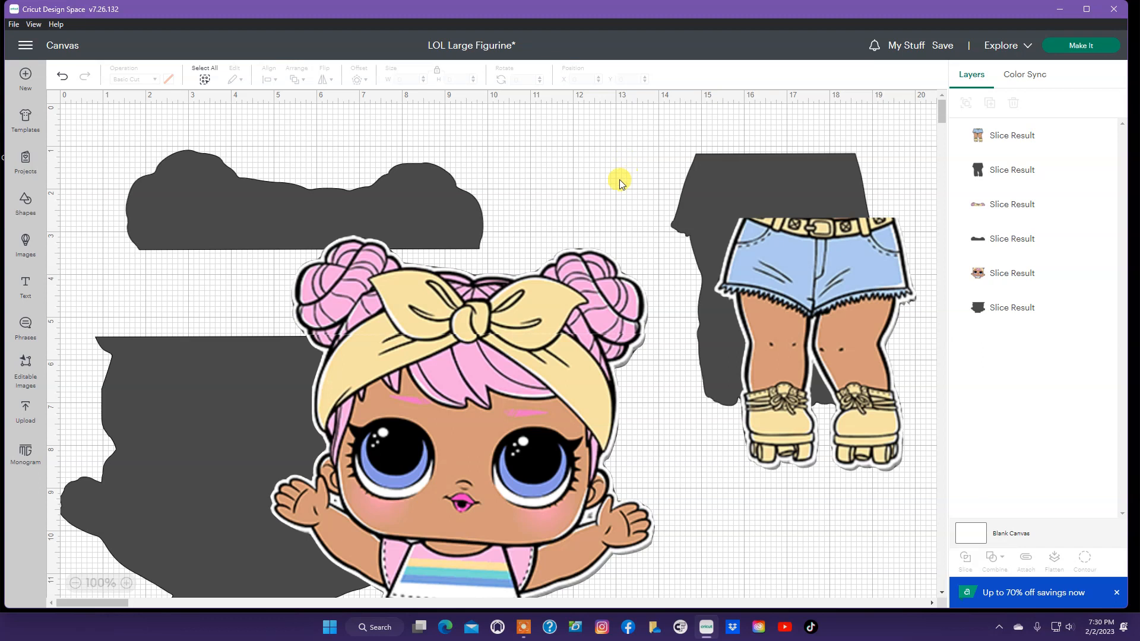
Send the figurine project to mat preparation and display the fourth mat holding the face and hair silhouettes.
{"action": "left_click", "coordinate": [1079, 49]}
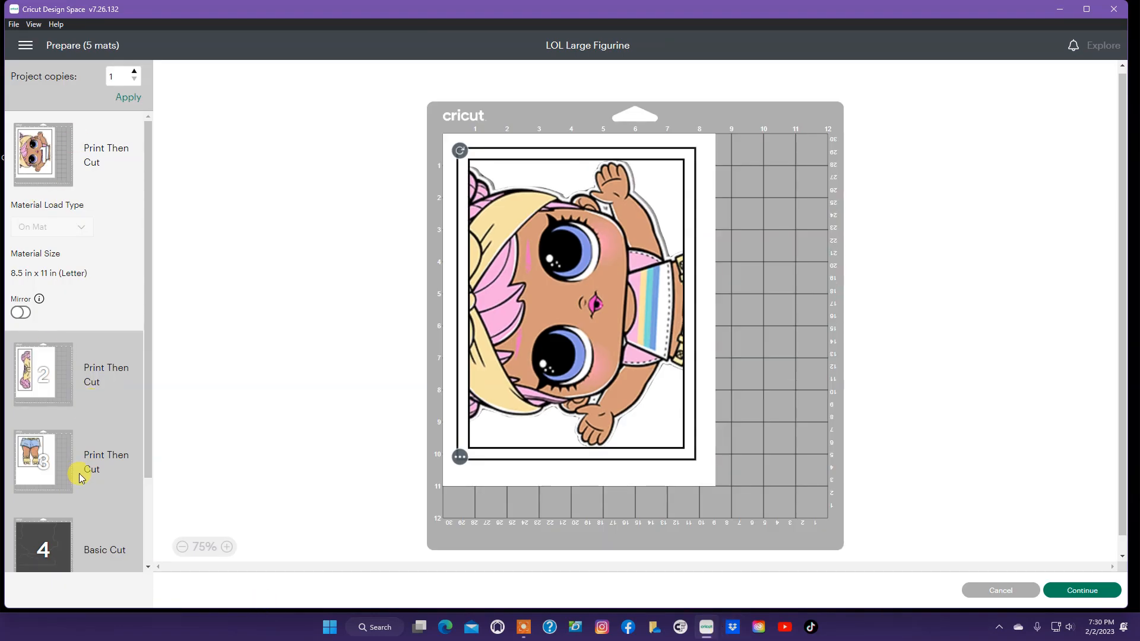
{"action": "left_click", "coordinate": [153, 460]}
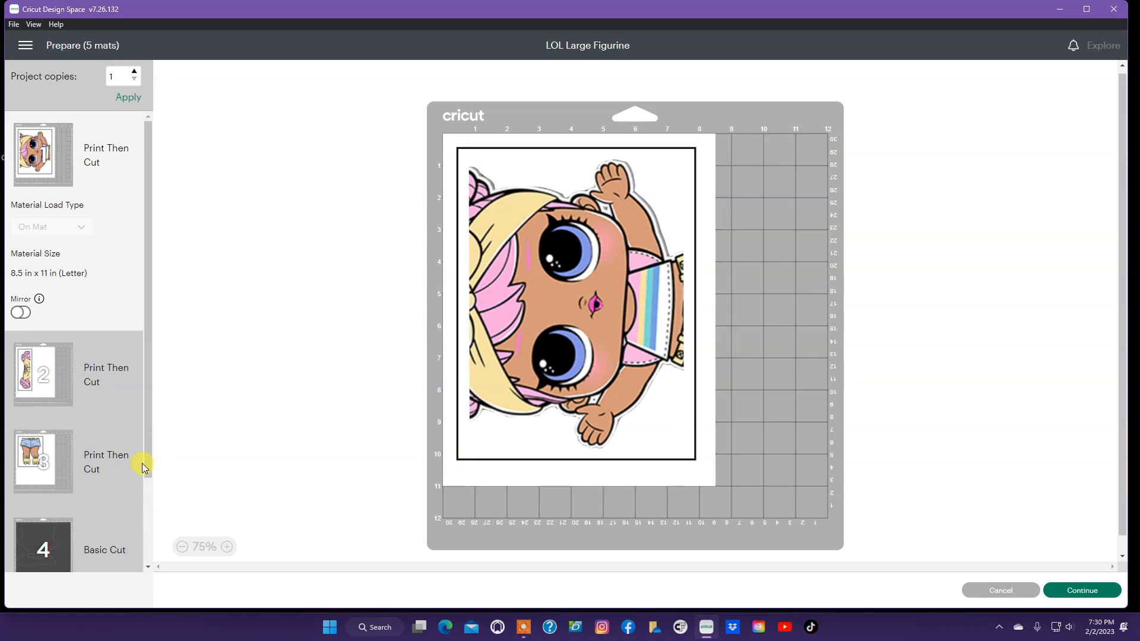
{"action": "scroll", "coordinate": [148, 534], "scroll_direction": "down", "scroll_amount": 2}
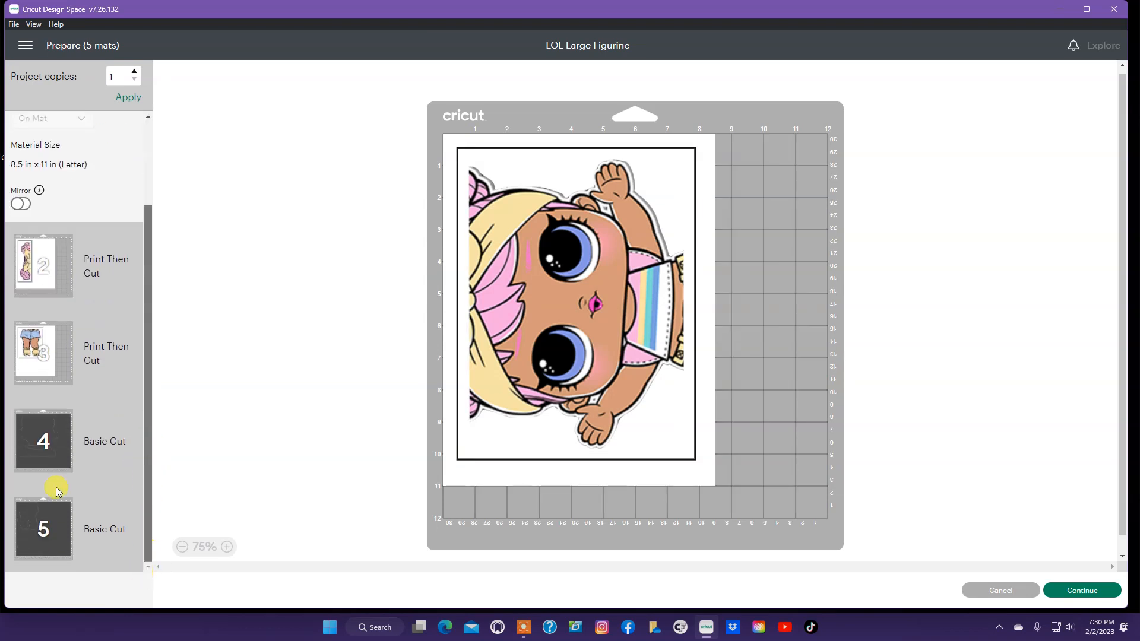
{"action": "left_click", "coordinate": [19, 444]}
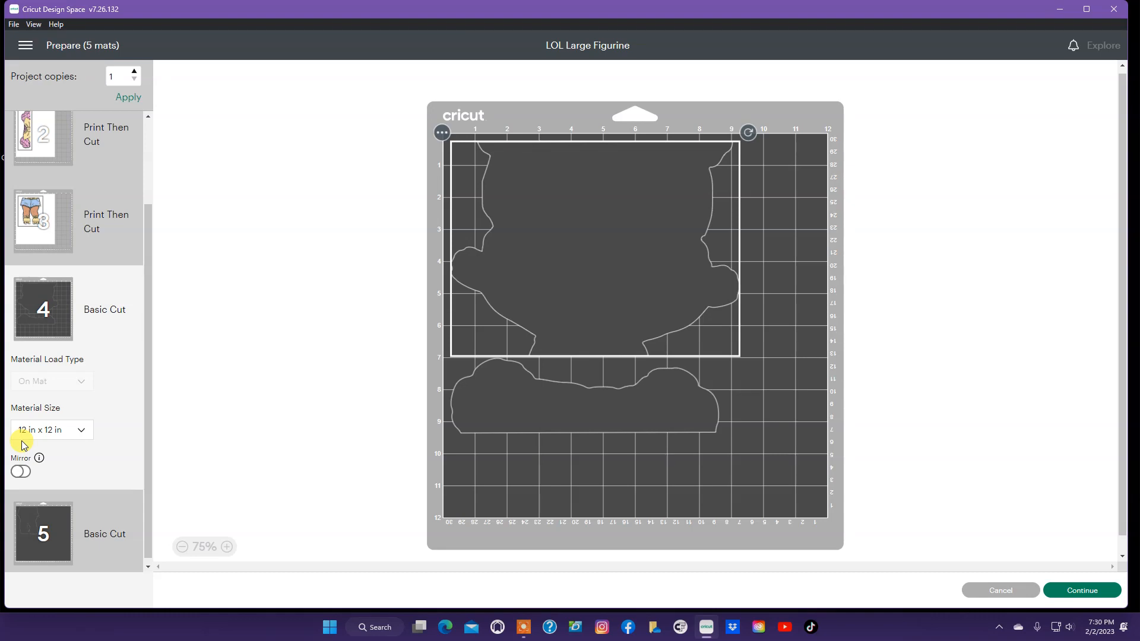
Move the hair silhouette off the fourth mat onto a new mat using the project's current dark grey material color.
{"action": "left_click", "coordinate": [582, 412]}
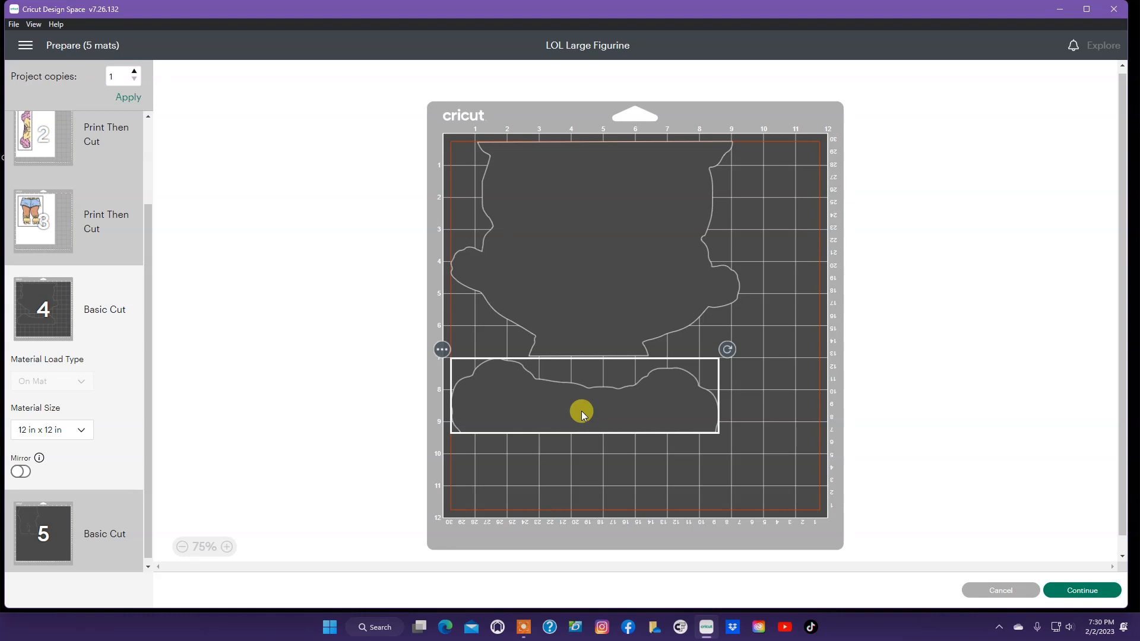
{"action": "left_click", "coordinate": [444, 351]}
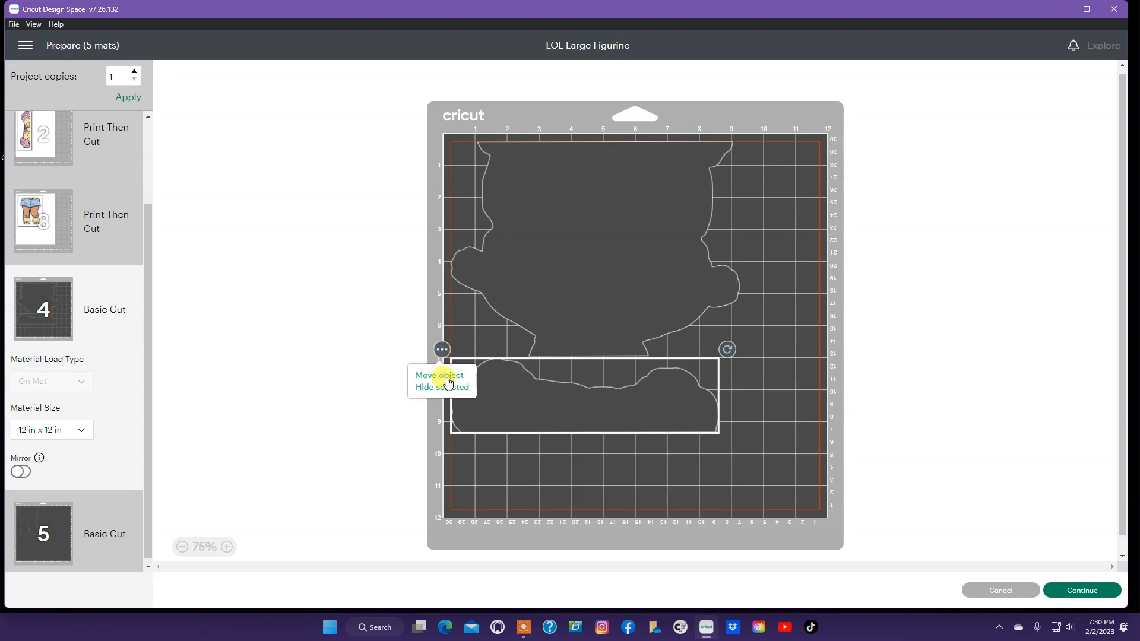
{"action": "left_click", "coordinate": [436, 380]}
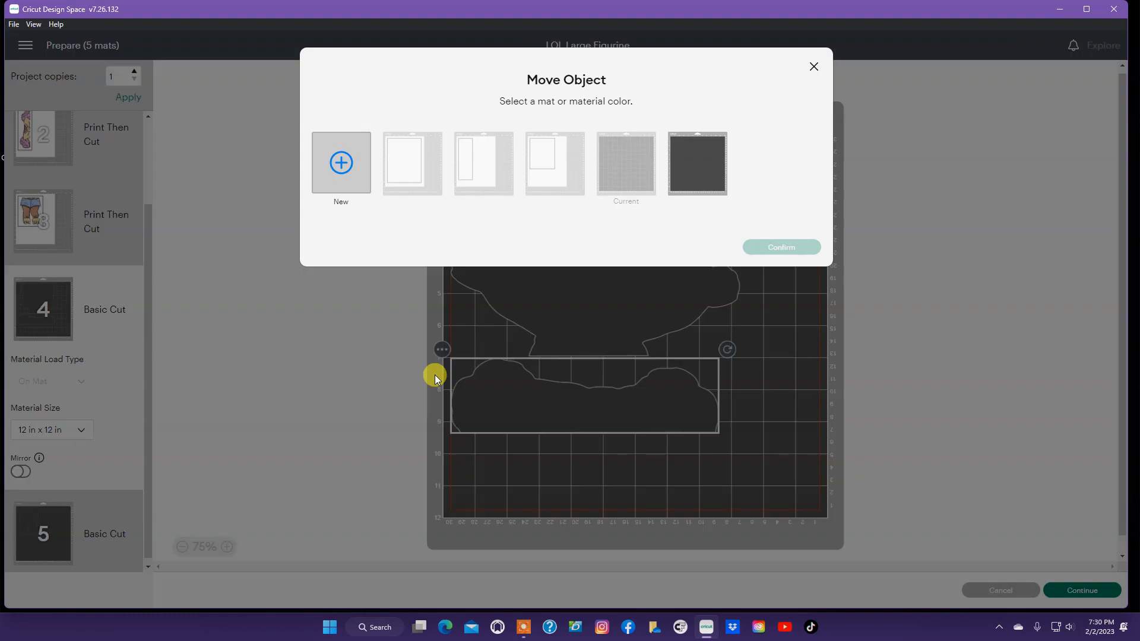
{"action": "left_click", "coordinate": [341, 163]}
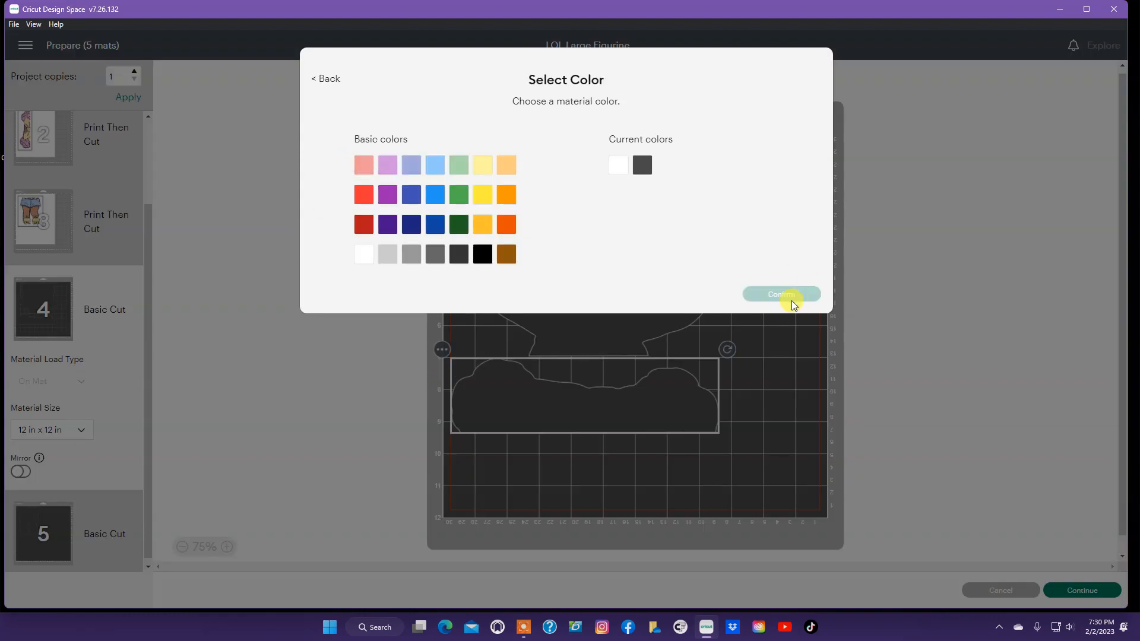
{"action": "left_click", "coordinate": [643, 172]}
{"action": "left_click", "coordinate": [771, 293]}
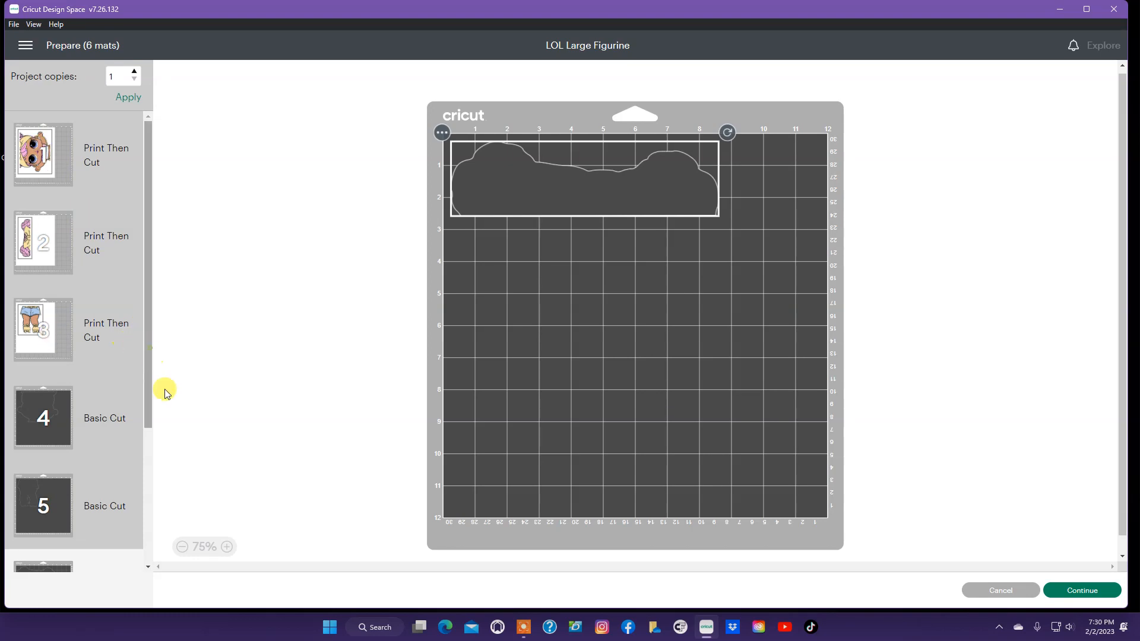
Review the layouts of Basic Cut mats 4, 5 and 6, and return to the first Print Then Cut mat.
{"action": "left_click_drag", "start_coordinate": [153, 355], "coordinate": [211, 527]}
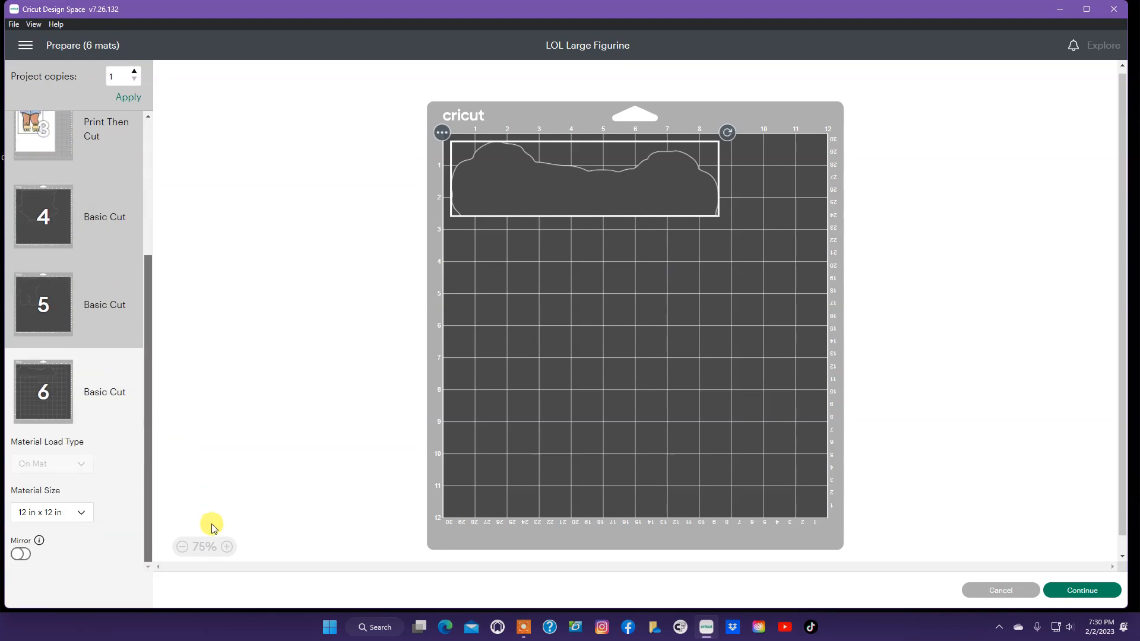
{"action": "left_click", "coordinate": [40, 218]}
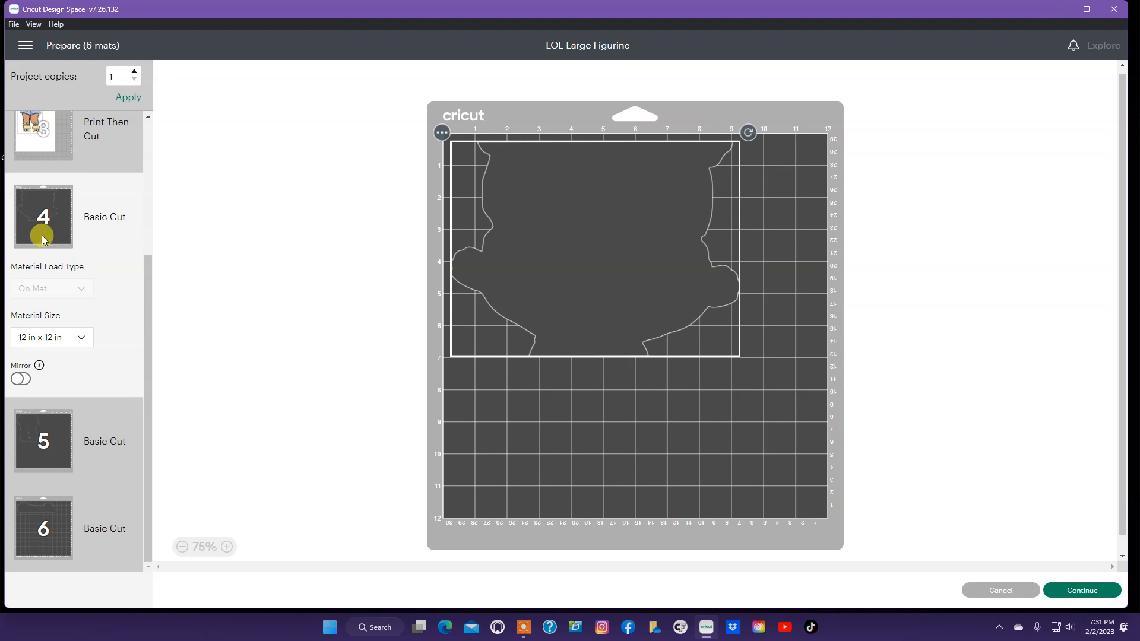
{"action": "left_click", "coordinate": [67, 471]}
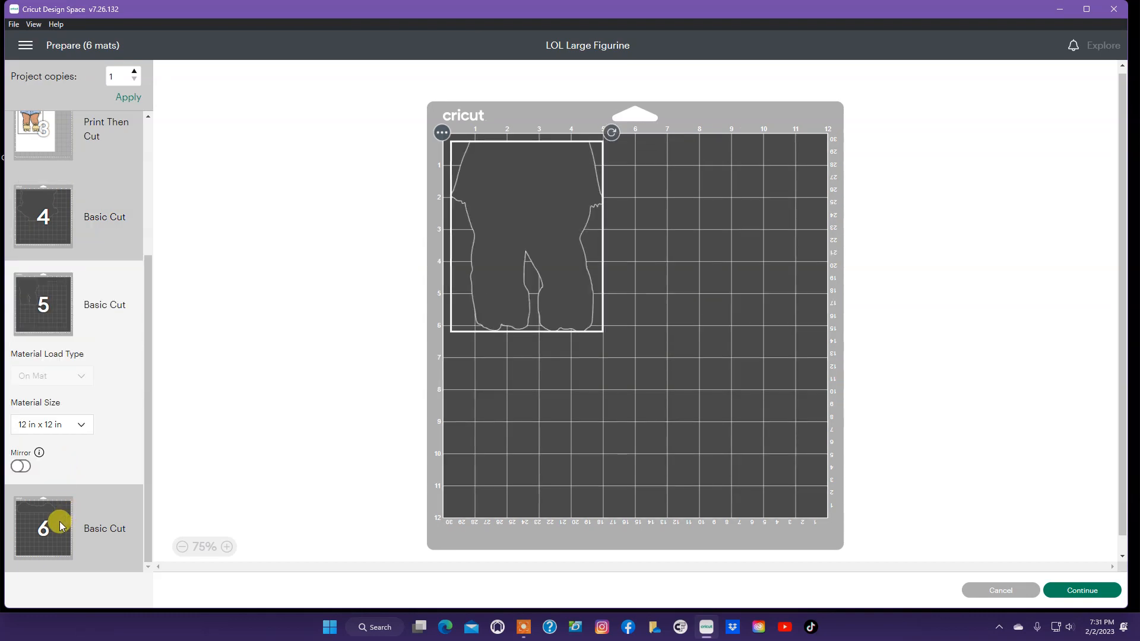
{"action": "left_click", "coordinate": [60, 521]}
{"action": "left_click_drag", "start_coordinate": [147, 480], "coordinate": [152, 243]}
{"action": "left_click", "coordinate": [44, 165]}
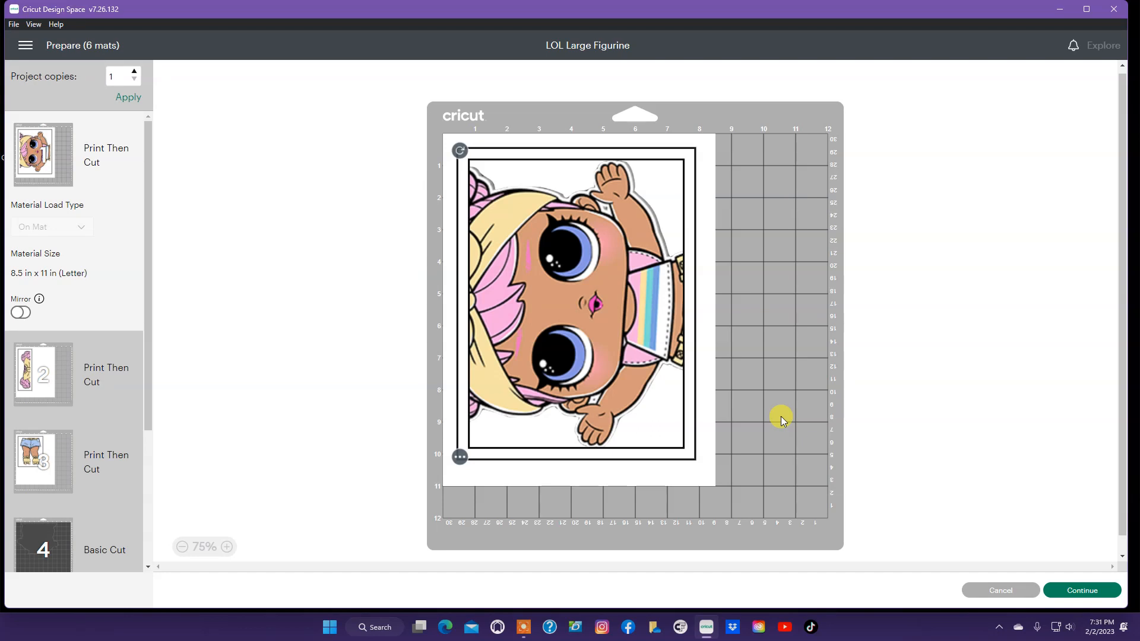
{"action": "left_click", "coordinate": [524, 628]}
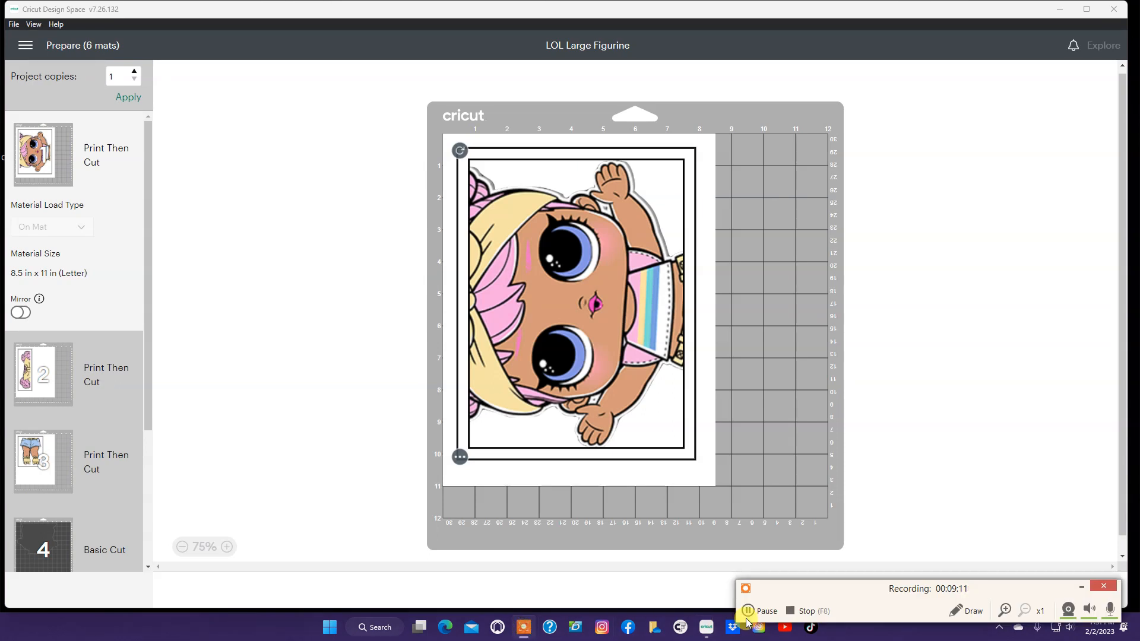